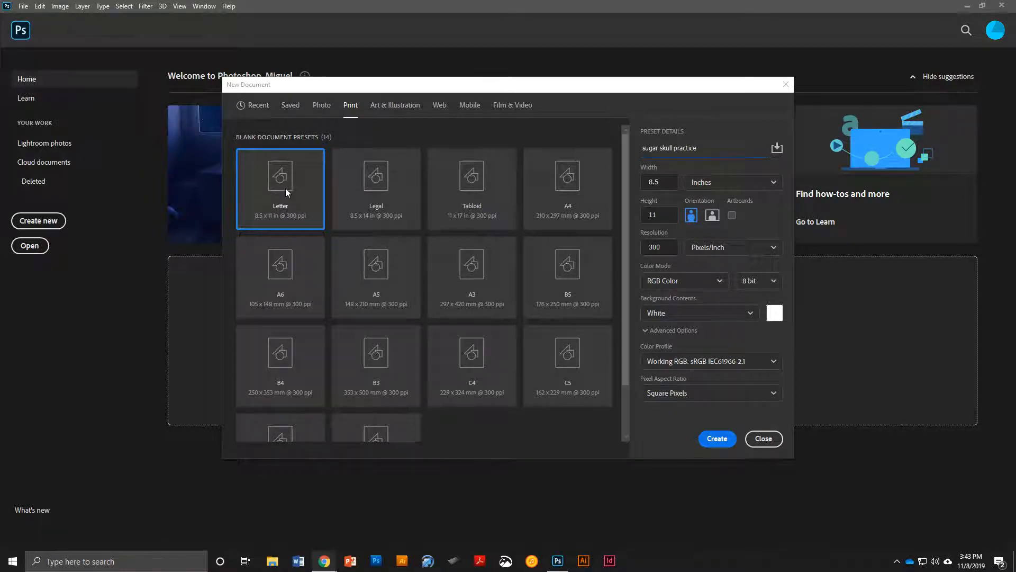
- Create a Letter print document named "sugar skull practice", 8.5 x 11 inches, 300 pixels/inch, RGB Color, with a white background
click(285, 188)
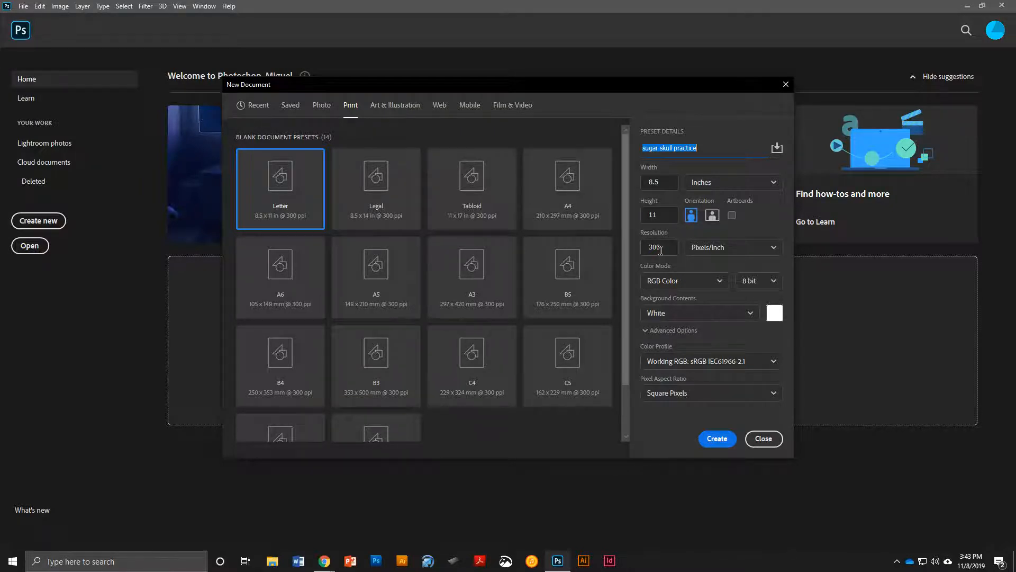
click(720, 438)
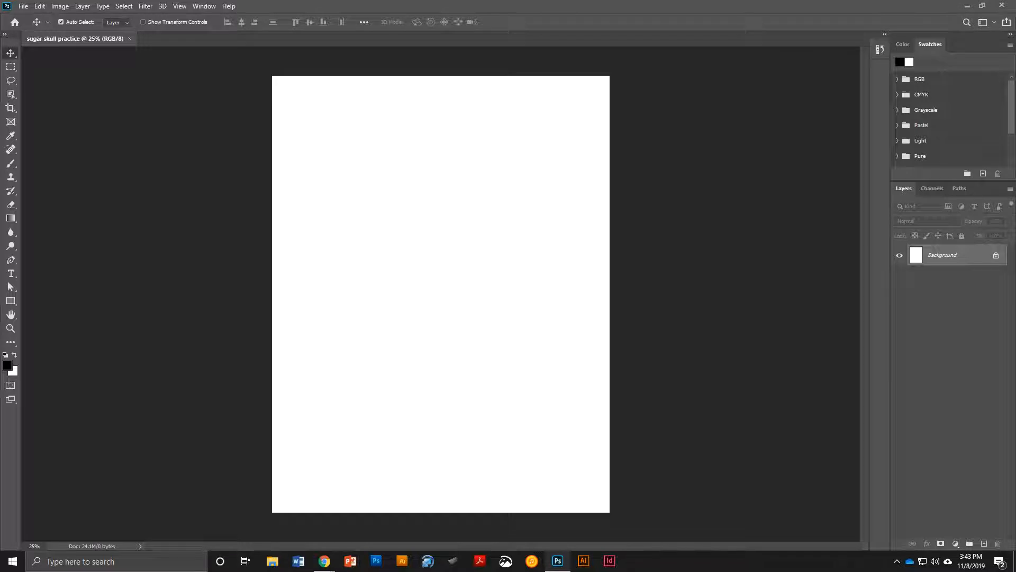
- Copy the Pinsanity sugar skull picture from the Google image results in Chrome and paste it into the Photoshop document
drag(1015, 50, 628, 1)
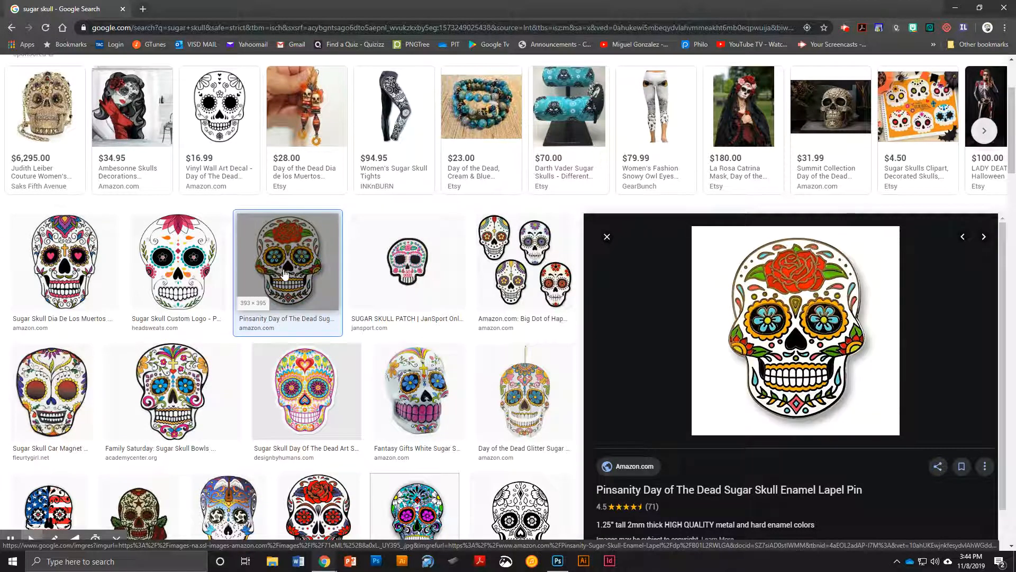
right_click(785, 331)
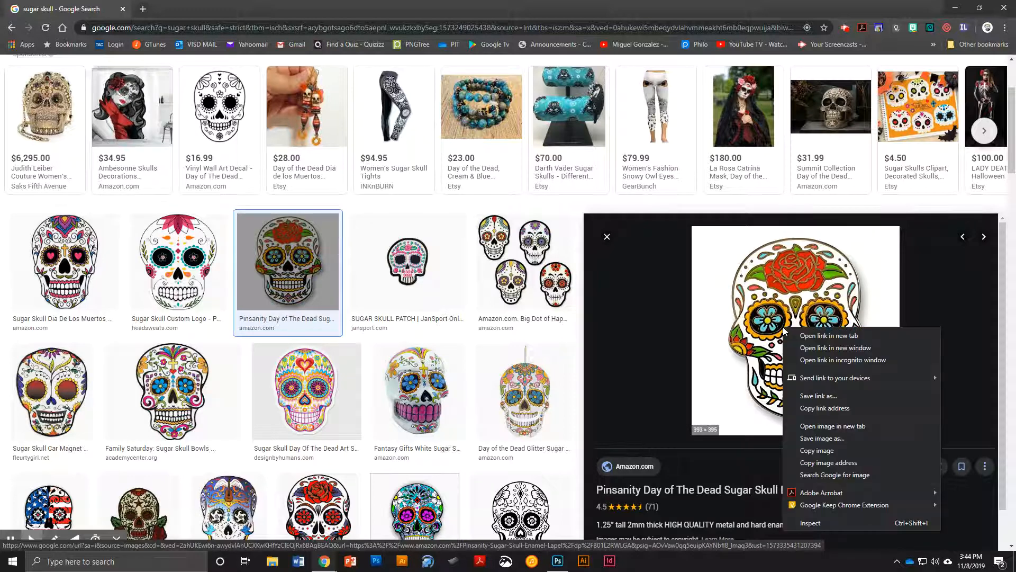
click(818, 452)
drag(894, 8, 1015, 6)
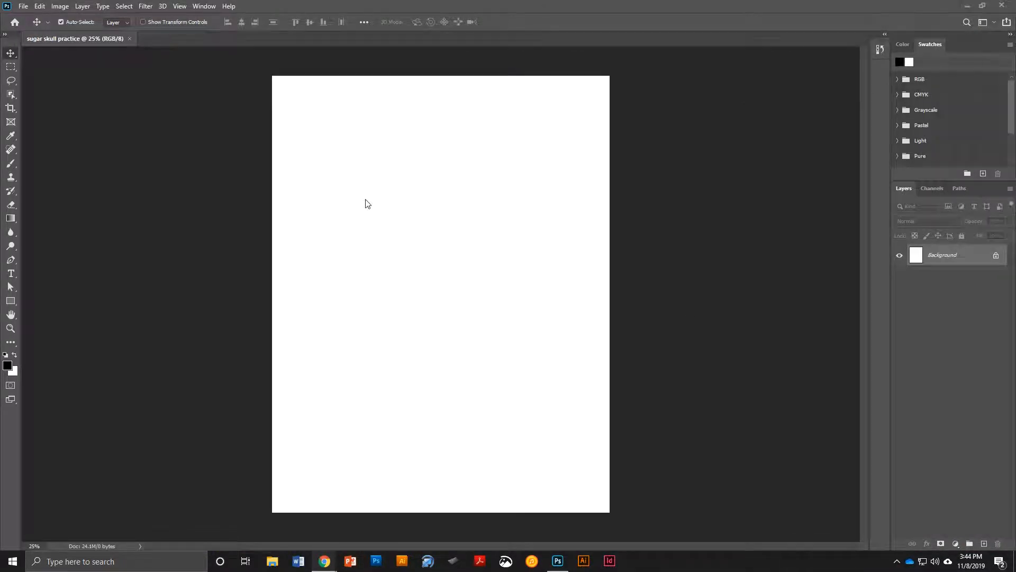
click(39, 6)
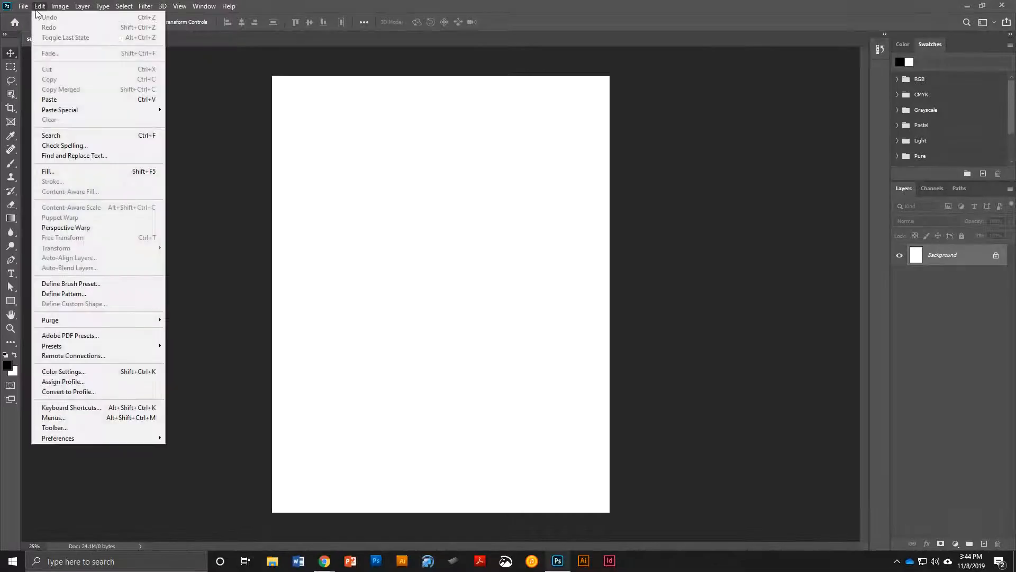
click(51, 101)
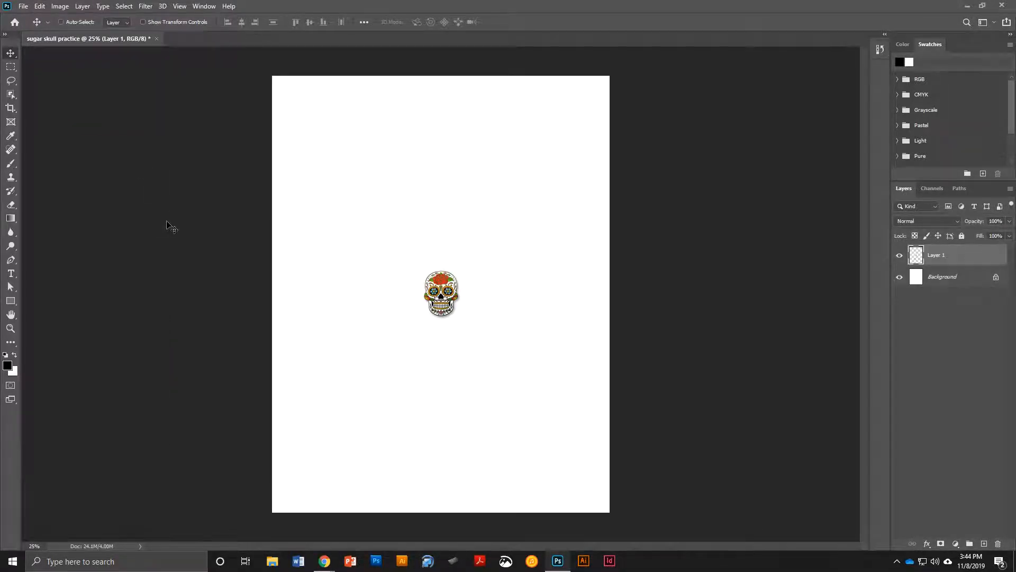
- Enlarge the pasted skull picture with Free Transform until it fills most of the page
key(ctrl+t)
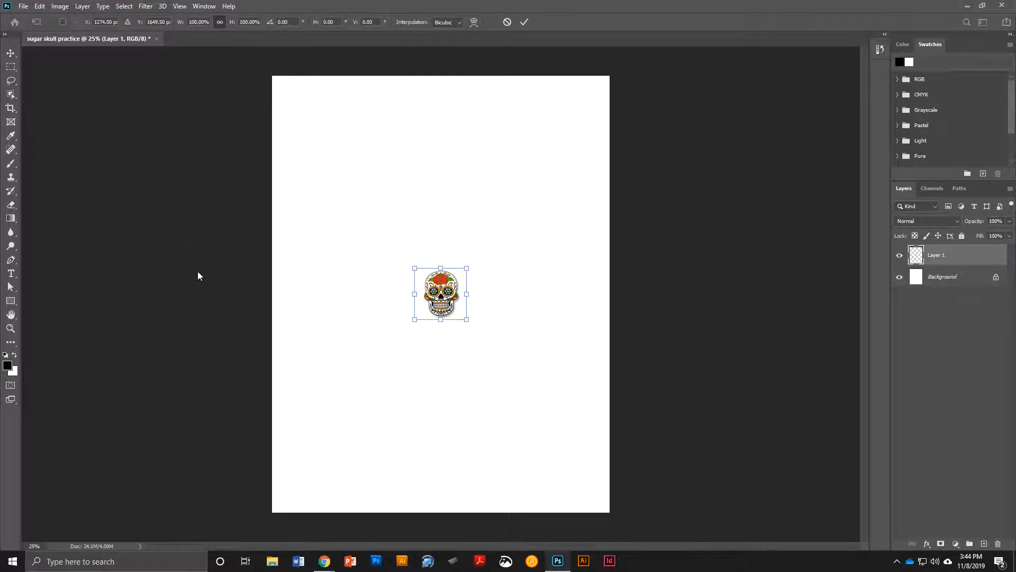
drag(466, 319, 592, 503)
key(Return)
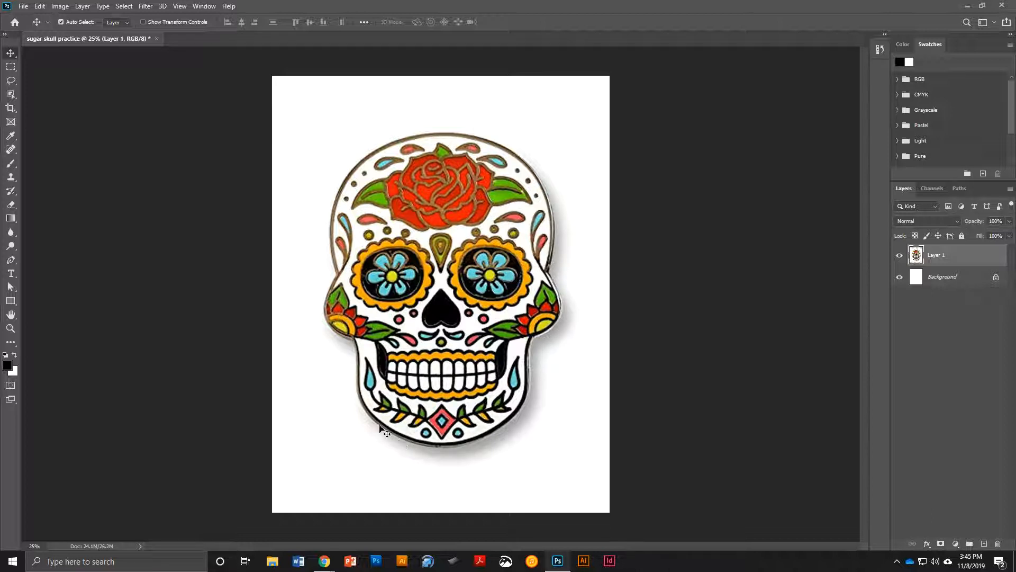
- With the Pen tool in Path mode, trace the skull's left half from the crown past the cheek to the chin
click(11, 260)
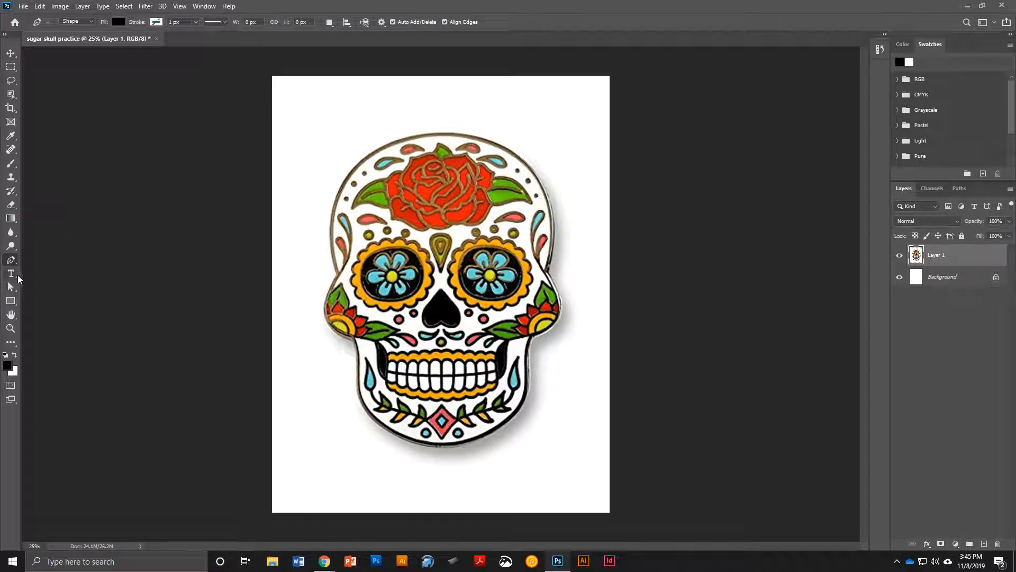
click(68, 21)
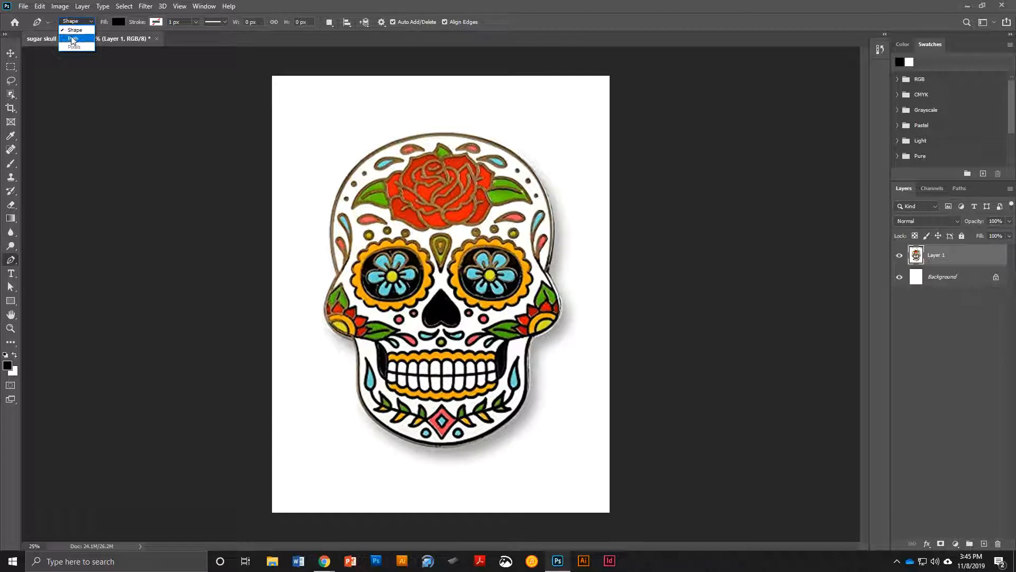
click(73, 39)
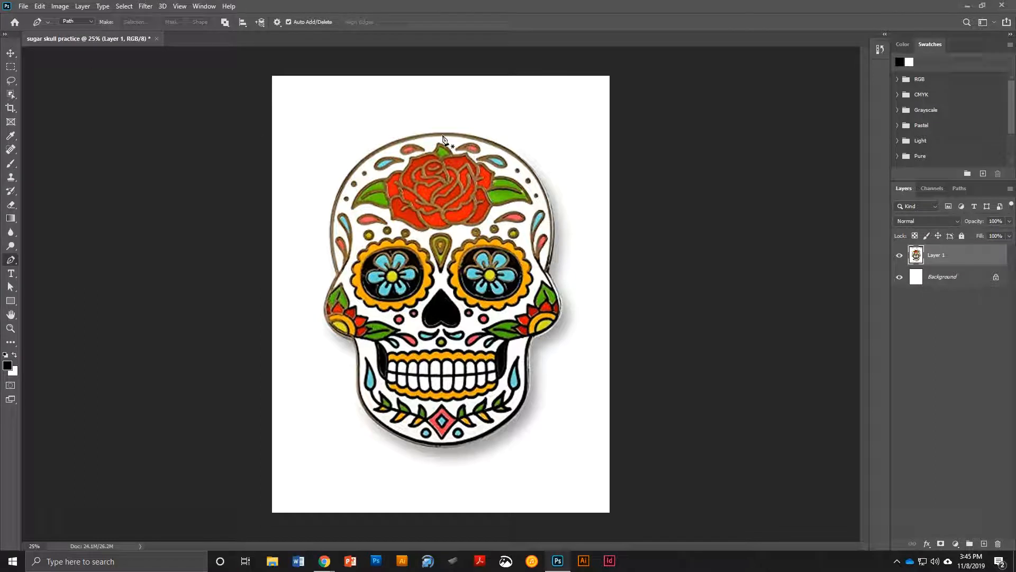
drag(444, 134, 354, 136)
drag(352, 134, 353, 135)
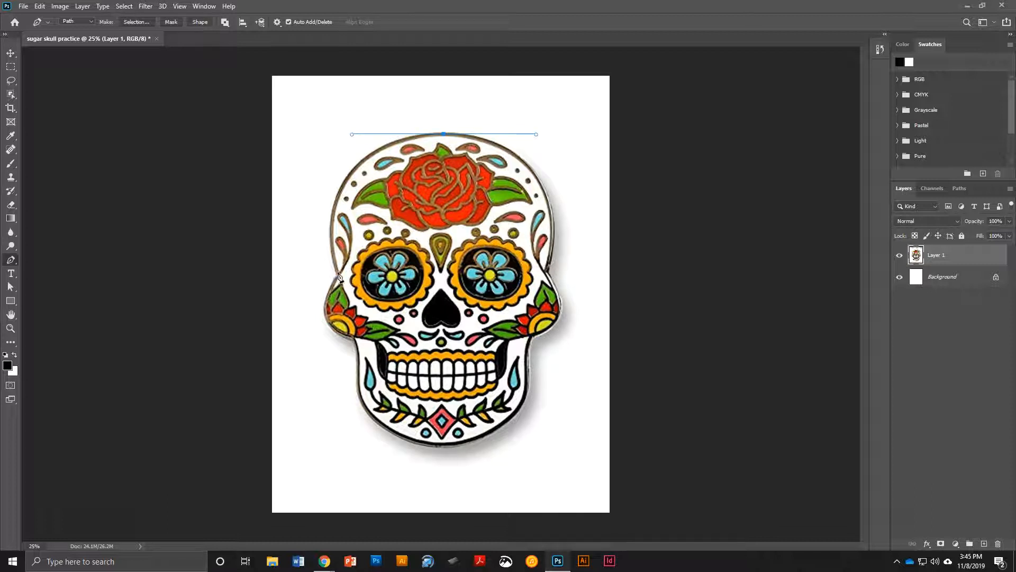
drag(337, 275, 309, 317)
click(354, 341)
drag(354, 342, 355, 381)
drag(439, 450, 521, 450)
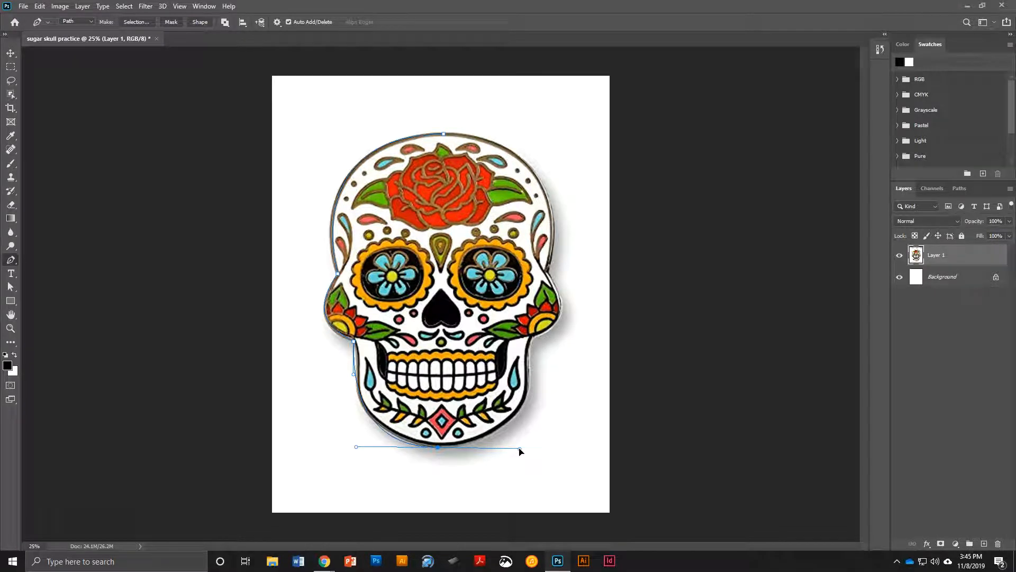
- Trace the skull's right half from the jaw past the cheek and close the path at the crown
drag(530, 337, 575, 324)
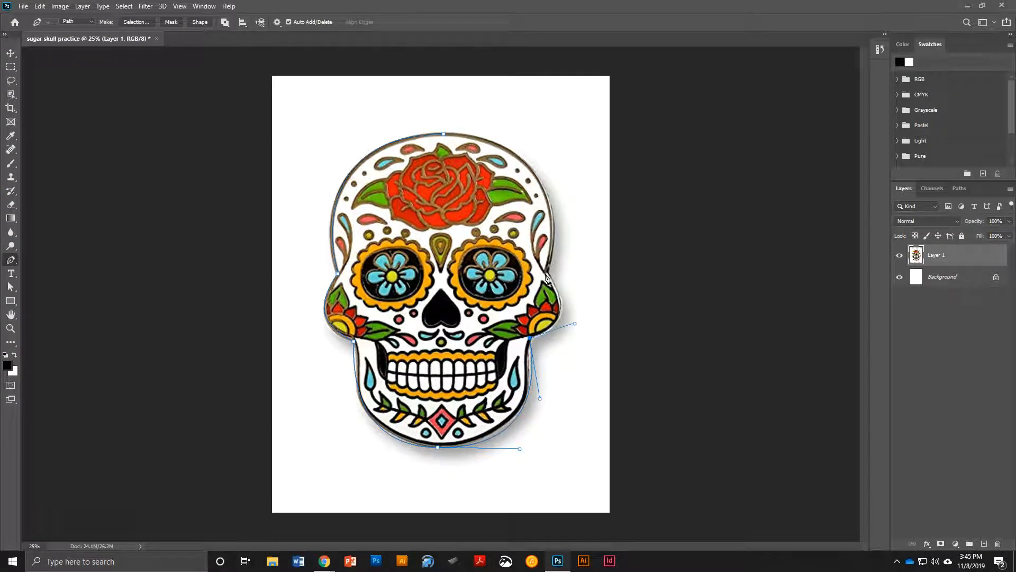
drag(547, 273, 587, 191)
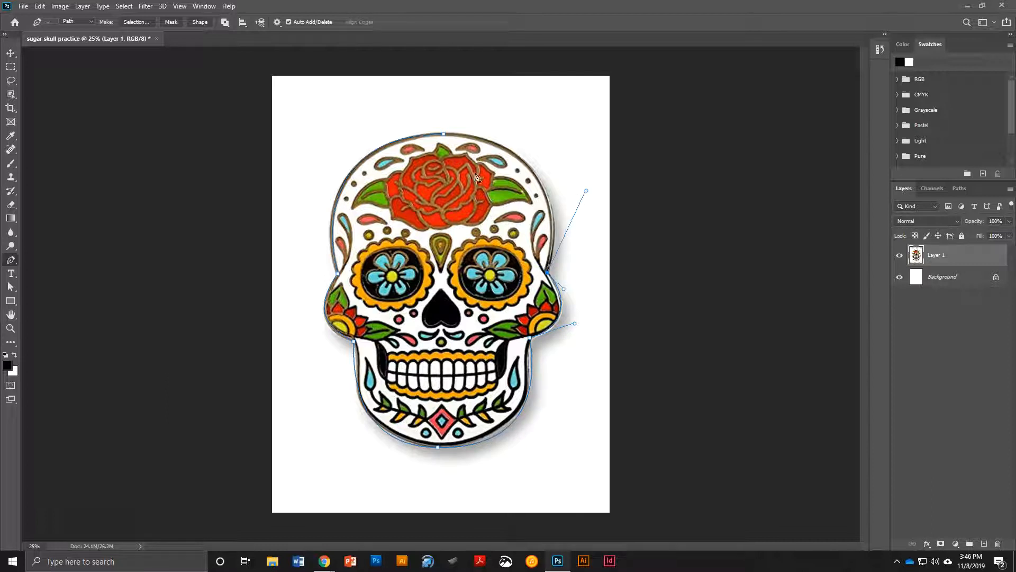
click(443, 136)
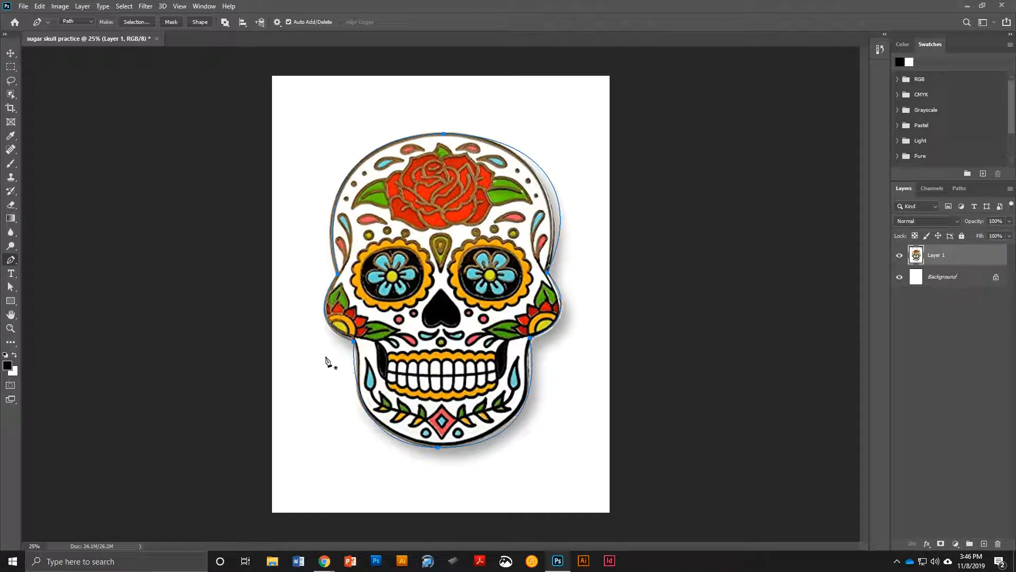
- Adjust the path's curve handles with the Direct Selection Tool to fit the skull's upper right edge and both sides of the jaw
click(11, 289)
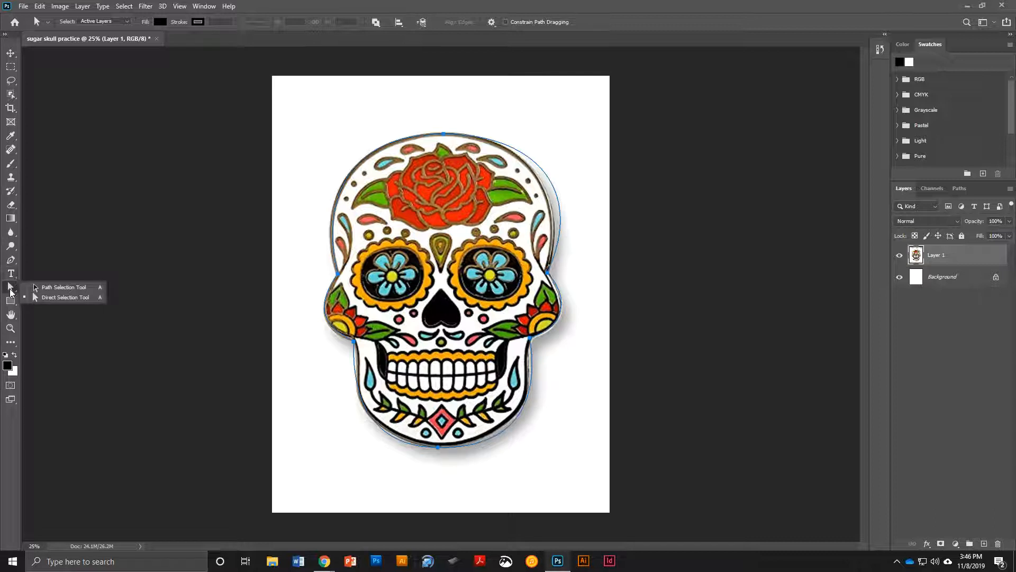
click(46, 297)
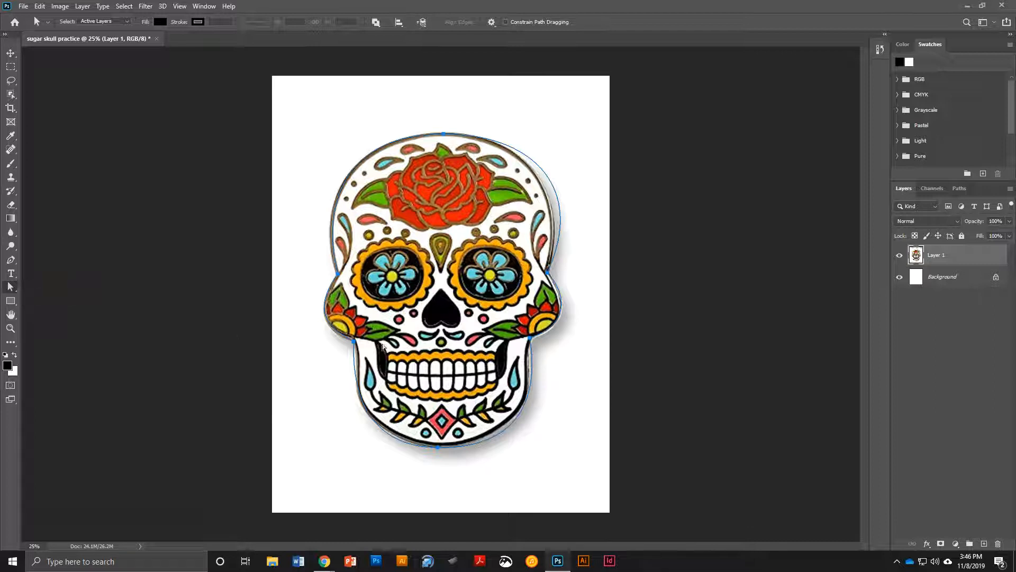
click(548, 273)
drag(586, 191, 568, 203)
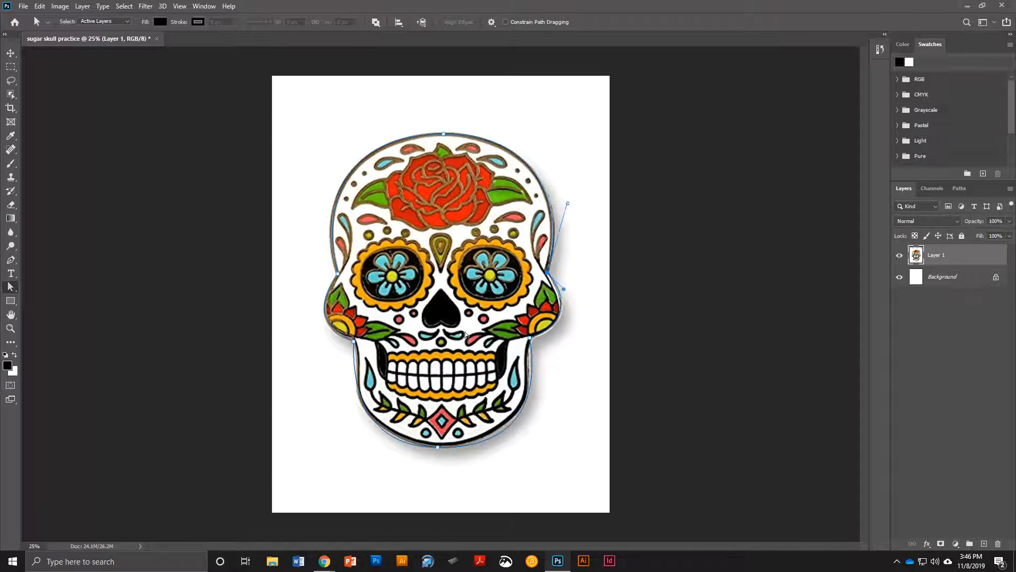
click(353, 340)
drag(353, 376, 359, 374)
drag(359, 372, 360, 377)
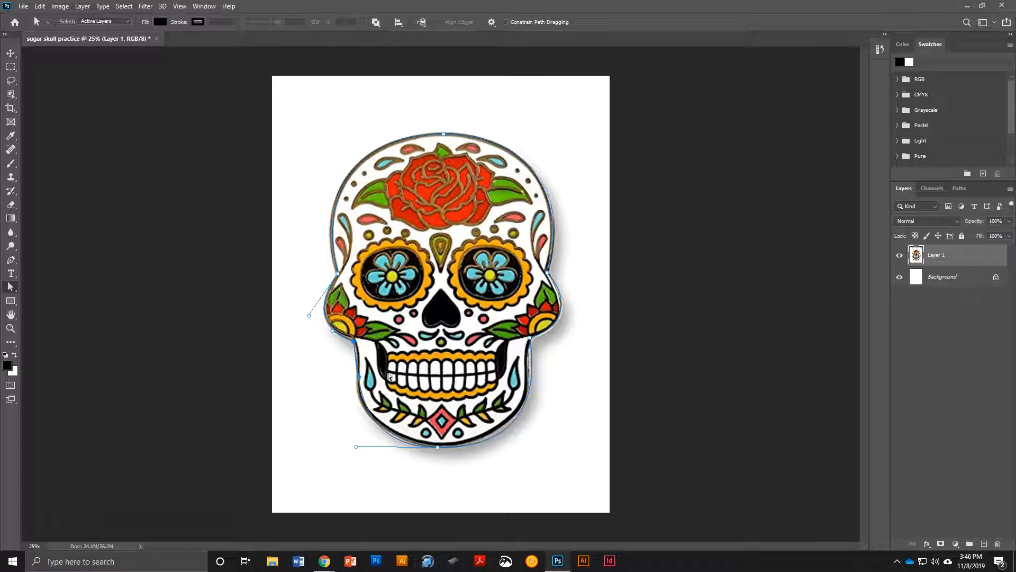
click(531, 339)
drag(530, 340, 530, 400)
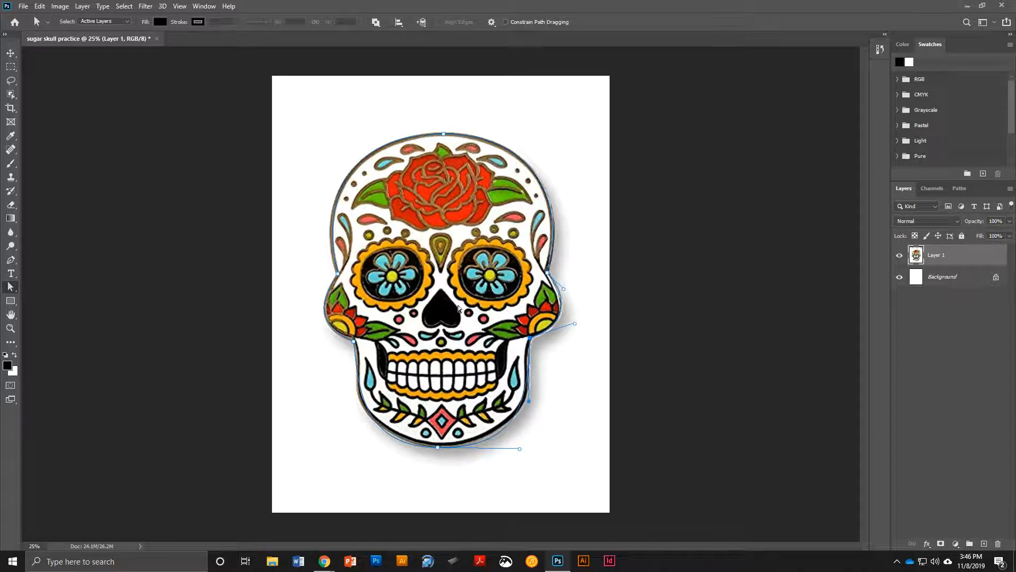
- Convert the skull path into a new anti-aliased selection with a feather radius of 0 pixels
right_click(424, 154)
click(462, 198)
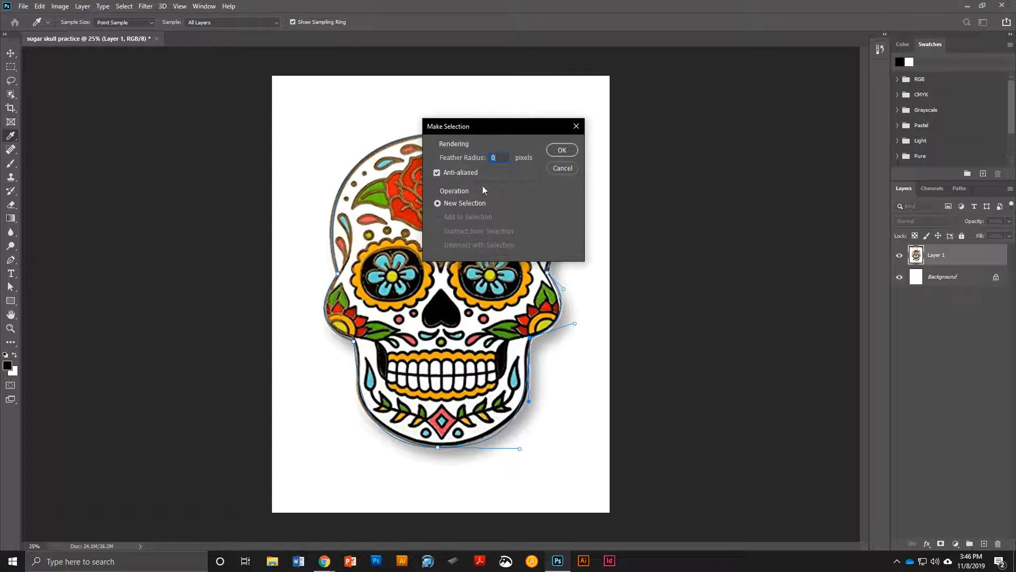
click(562, 152)
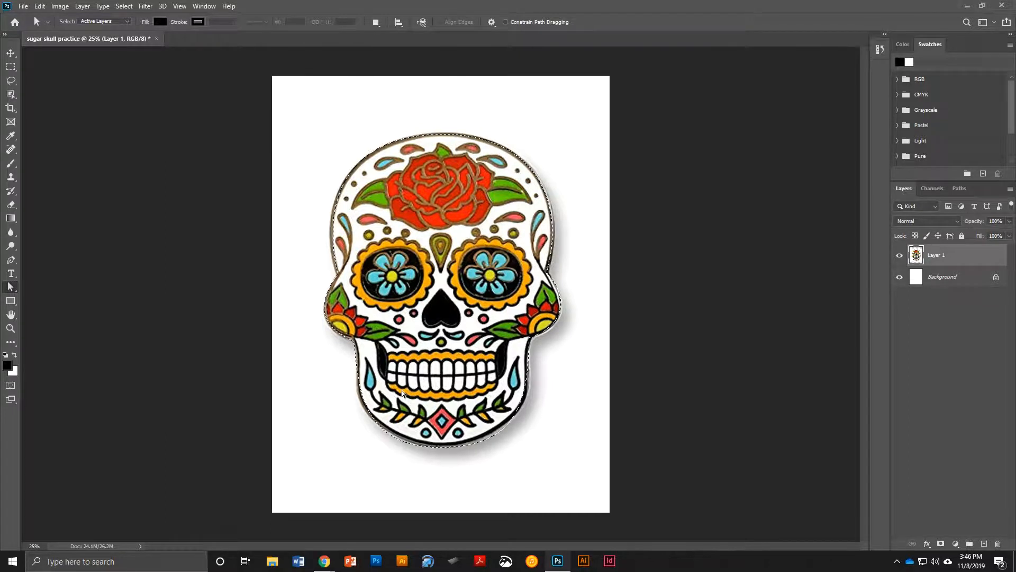
- Hide the skull picture layer, fill the selection with black on a new layer, and deselect
click(899, 256)
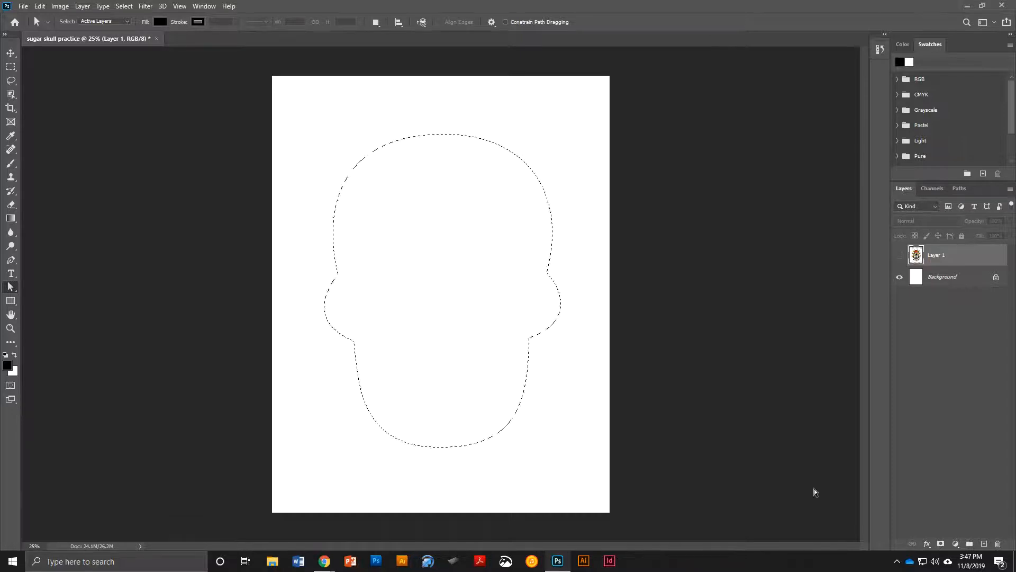
click(984, 544)
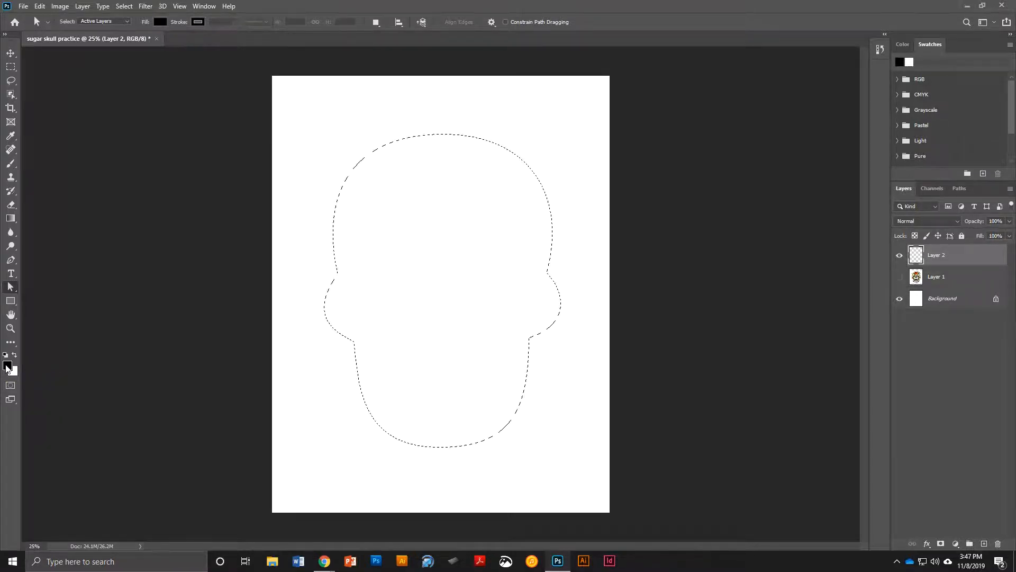
key(alt+BackSpace)
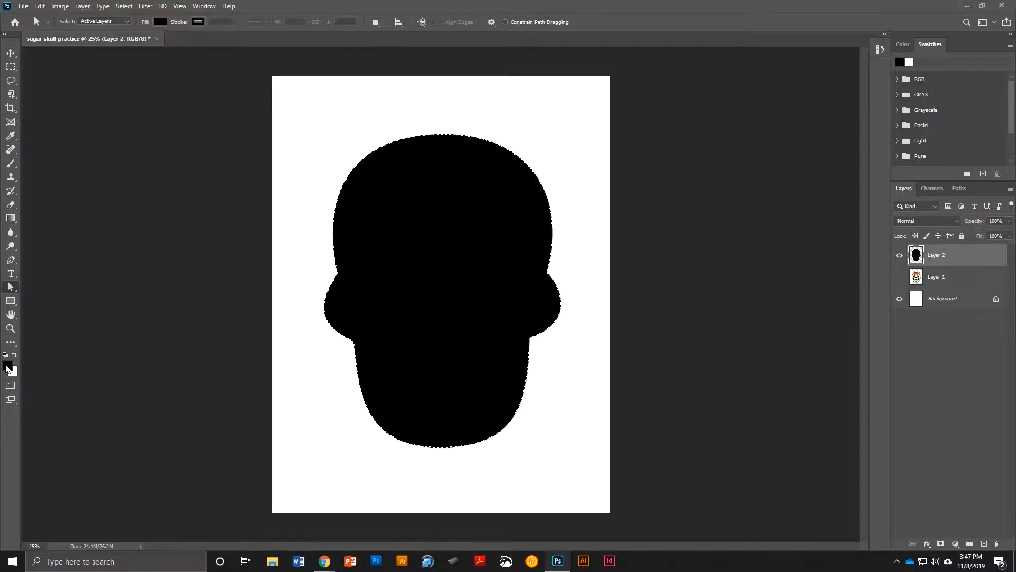
key(ctrl+d)
- Reselect the skull outline, fill it with white on another new layer above the black shape, and deselect
key(ctrl+shift+d)
click(984, 544)
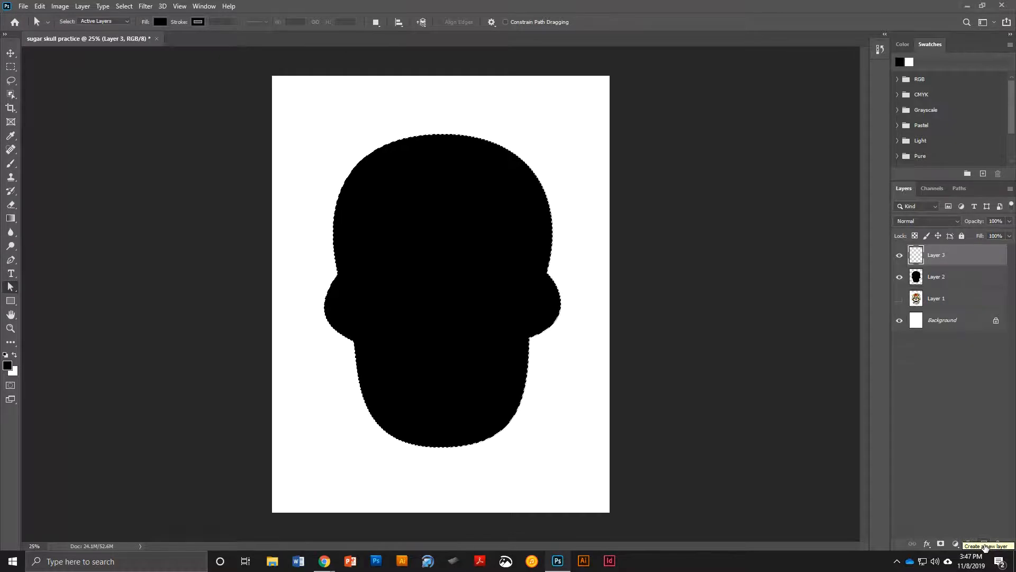
key(ctrl+BackSpace)
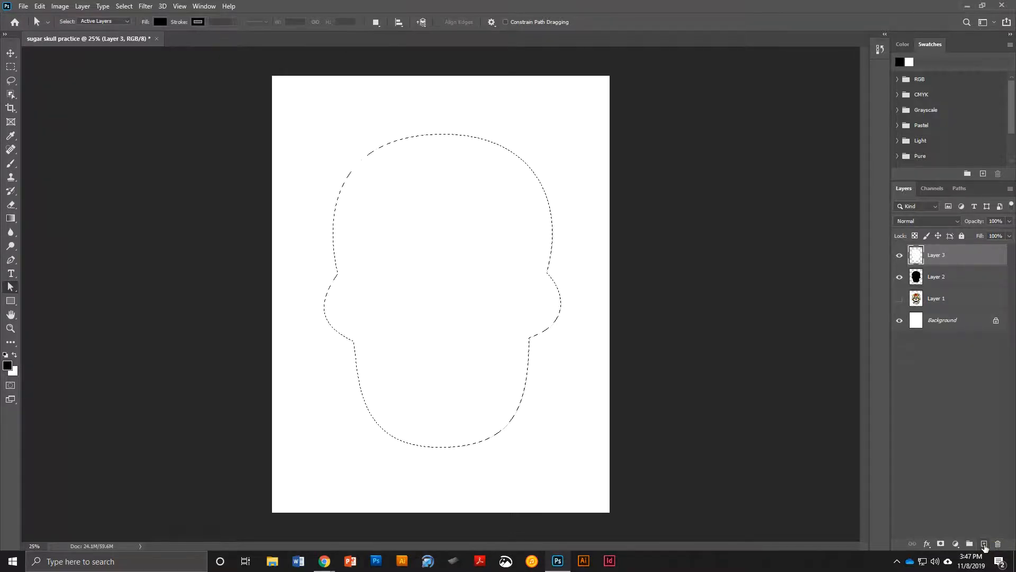
key(ctrl+d)
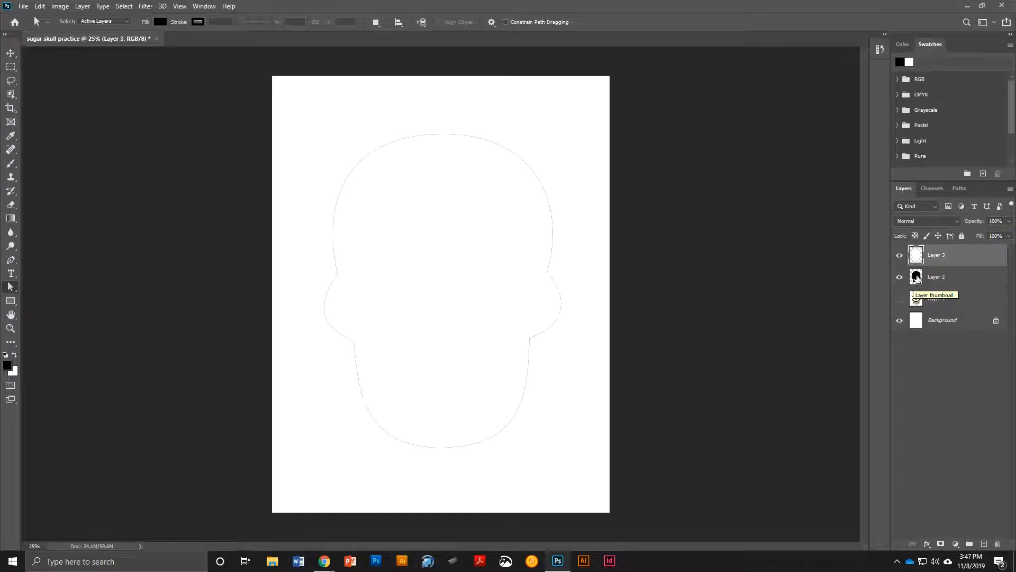
- Scale the white skull shape to about 96% around its centre, leaving a black border from the shape beneath
key(ctrl+t)
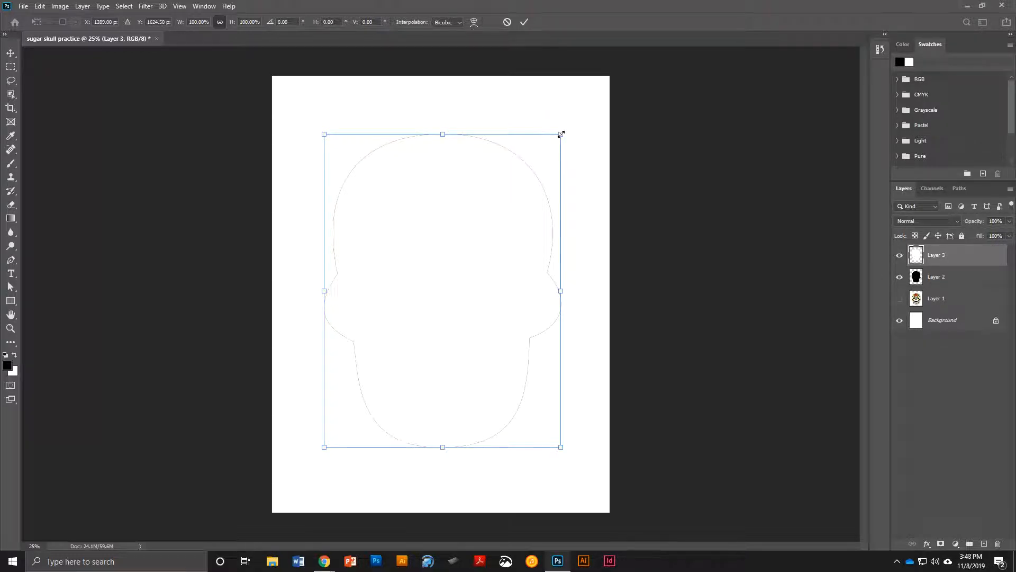
drag(561, 134, 555, 140)
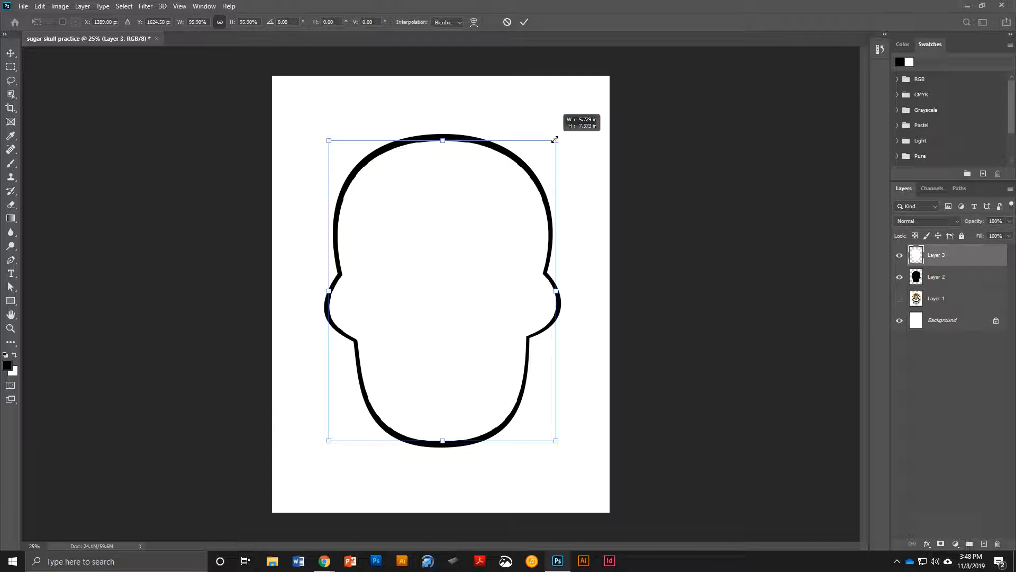
drag(554, 140, 555, 139)
key(Return)
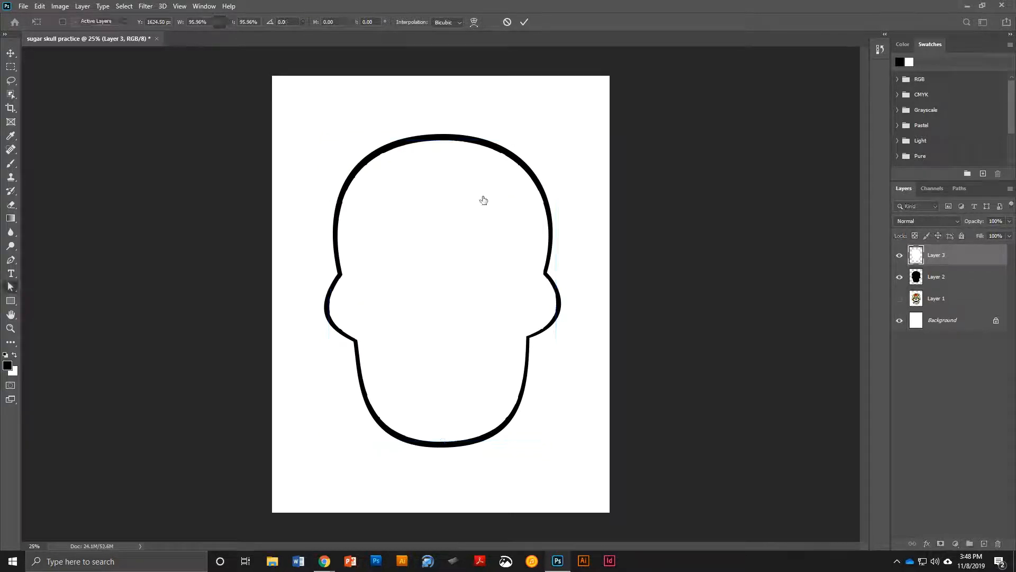
key(a)
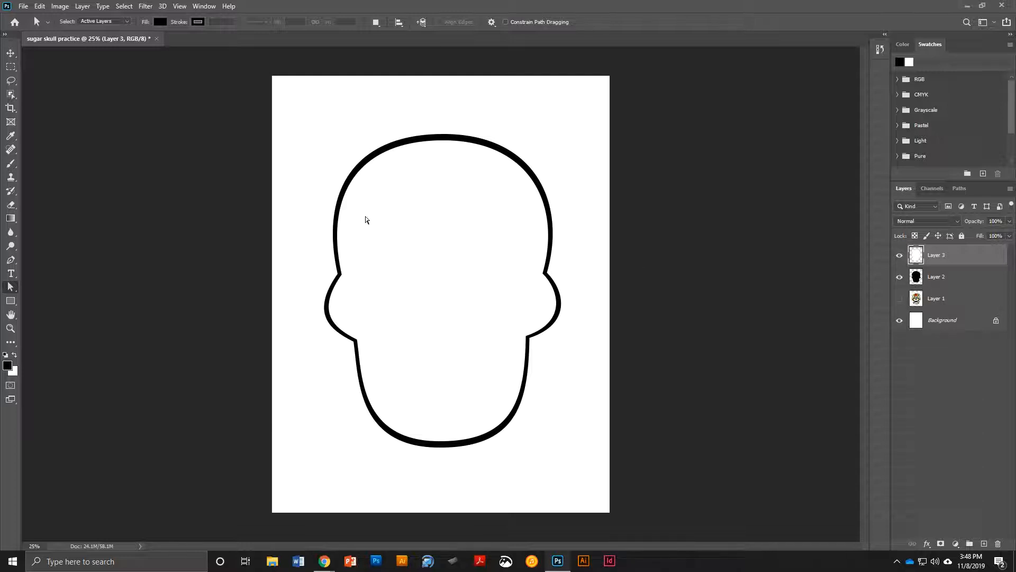
click(10, 53)
drag(446, 235, 445, 233)
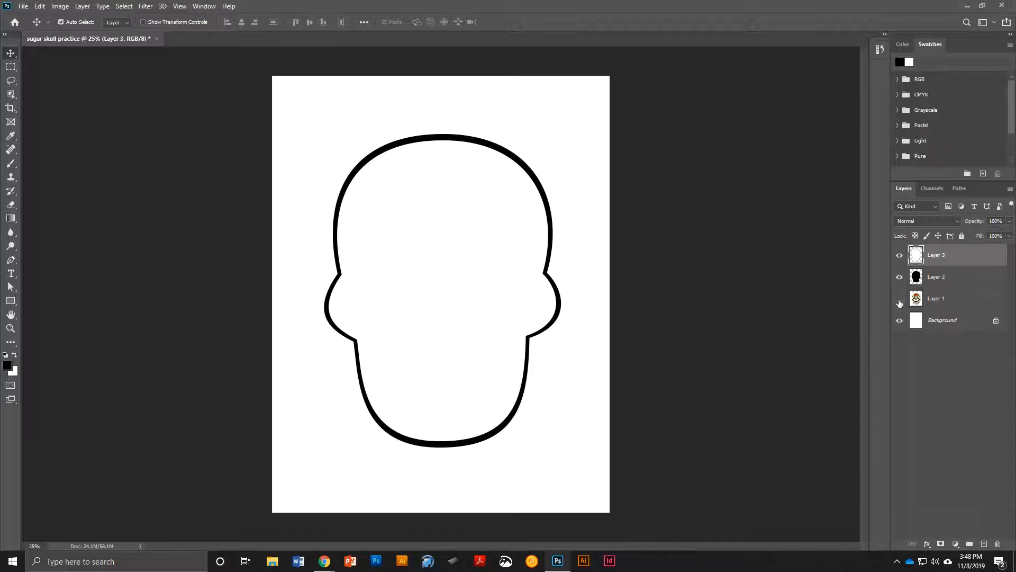
- Add a new layer directly above the white skull shape's layer
click(935, 300)
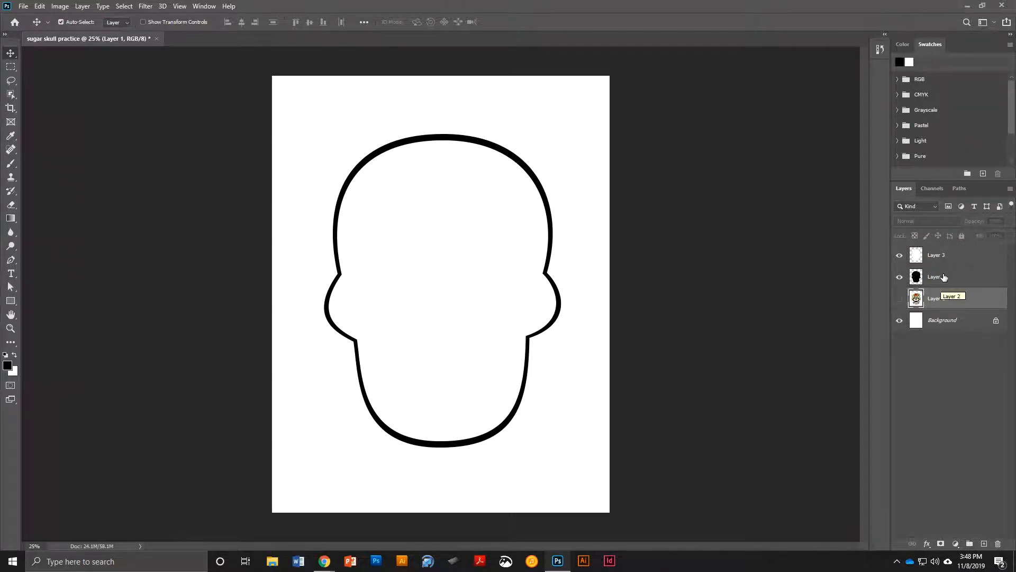
click(950, 257)
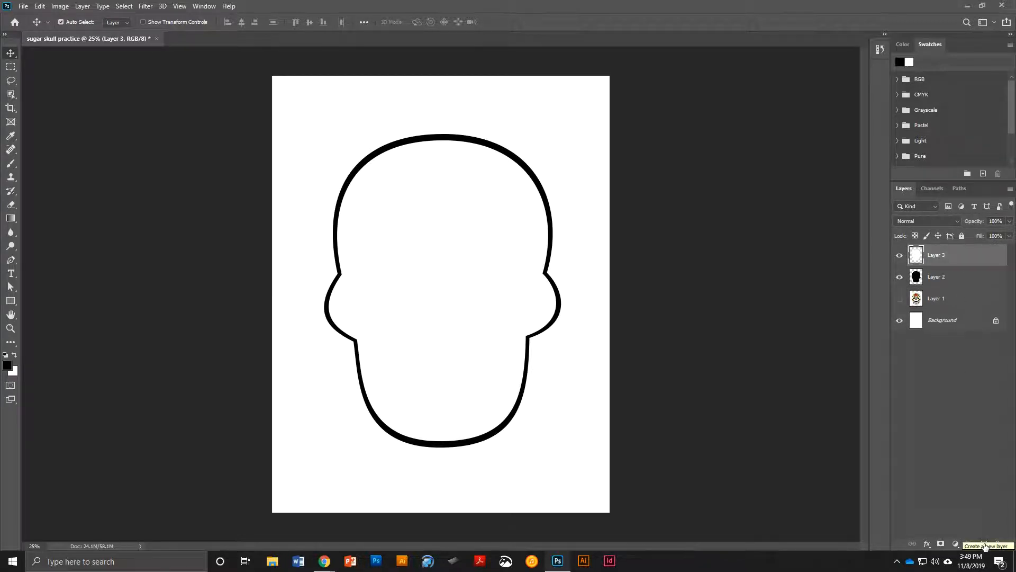
click(985, 544)
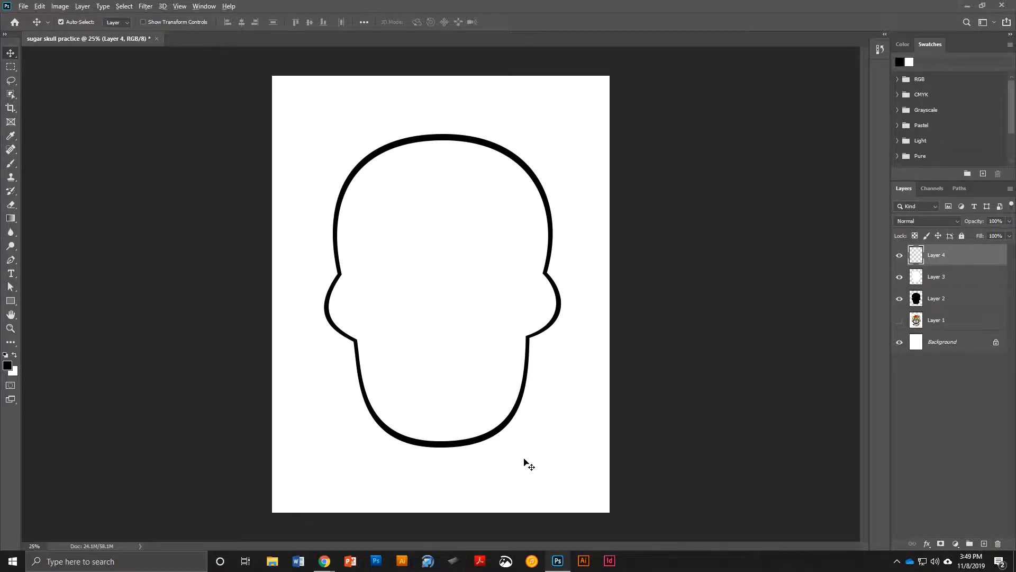
- Draw a tall, narrow elliptical selection beside the skull's chin, fill it with black on the new layer, and deselect
scroll(525, 461, up, 3)
scroll(565, 470, down, 3)
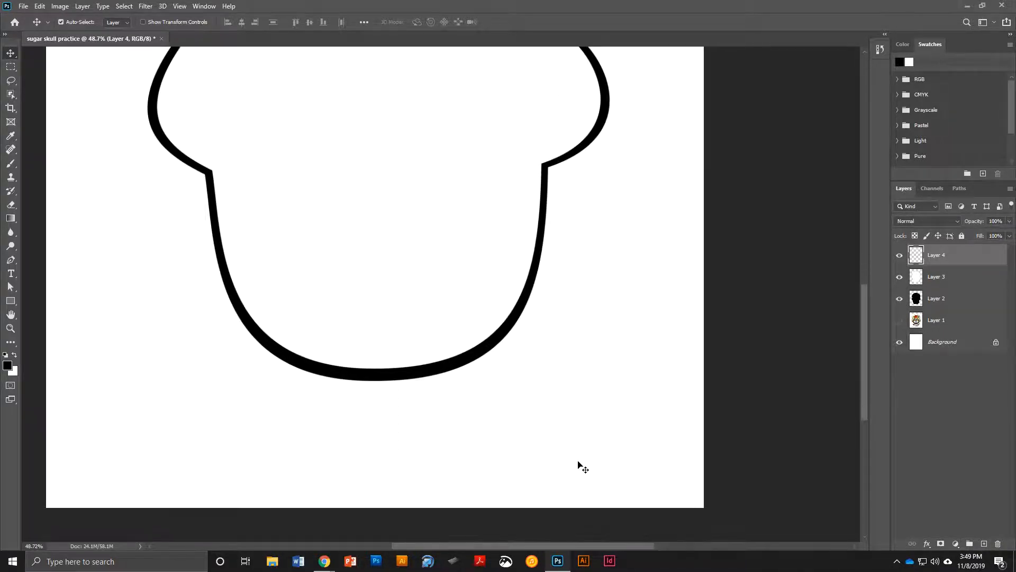
scroll(567, 413, up, 1)
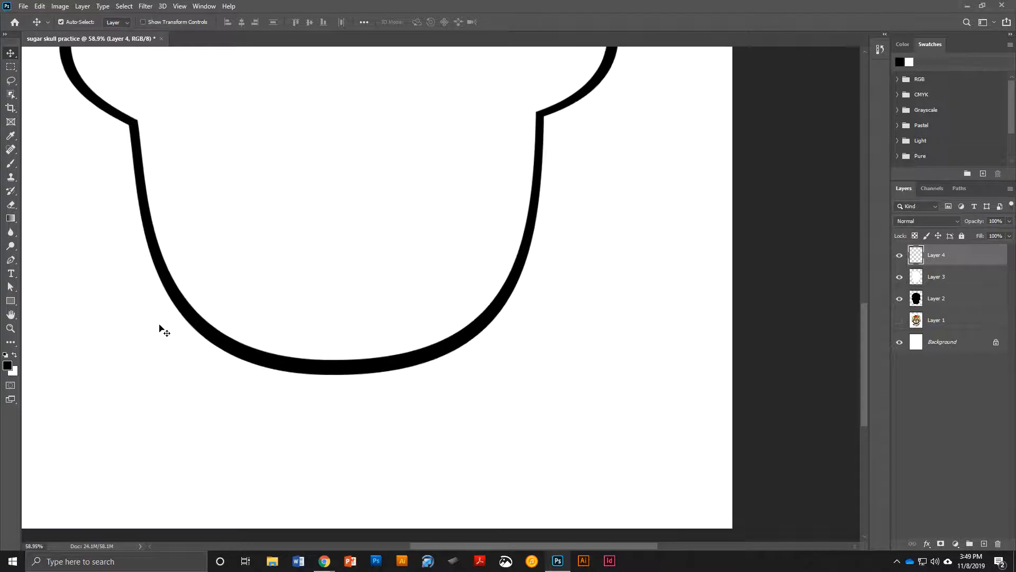
click(9, 68)
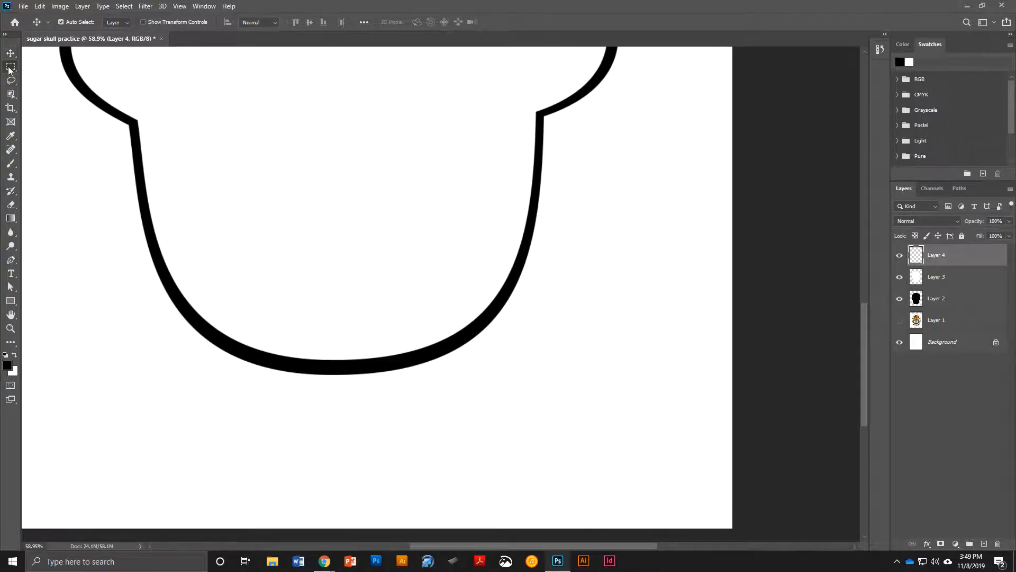
click(52, 79)
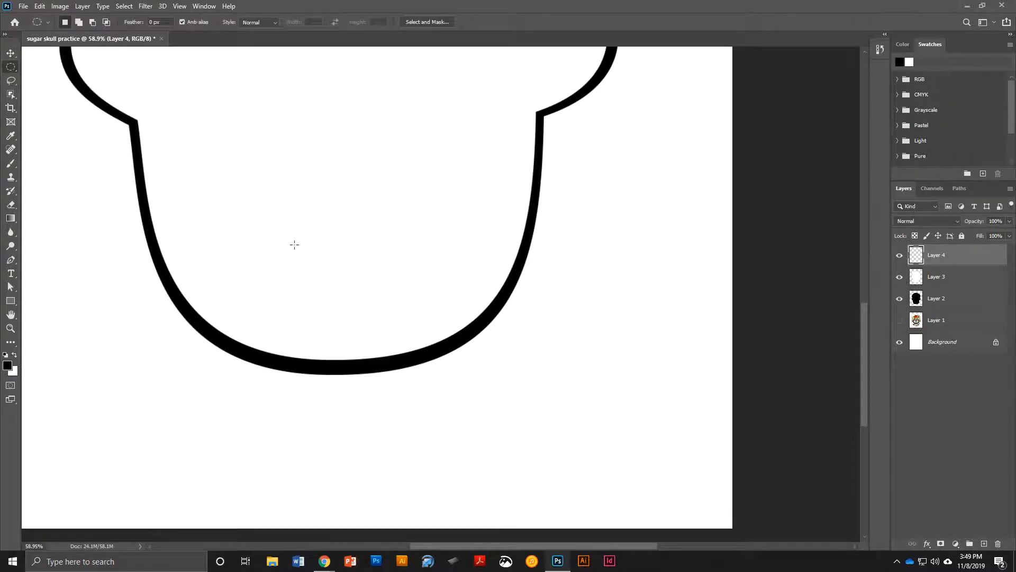
drag(595, 289, 640, 447)
key(alt+BackSpace)
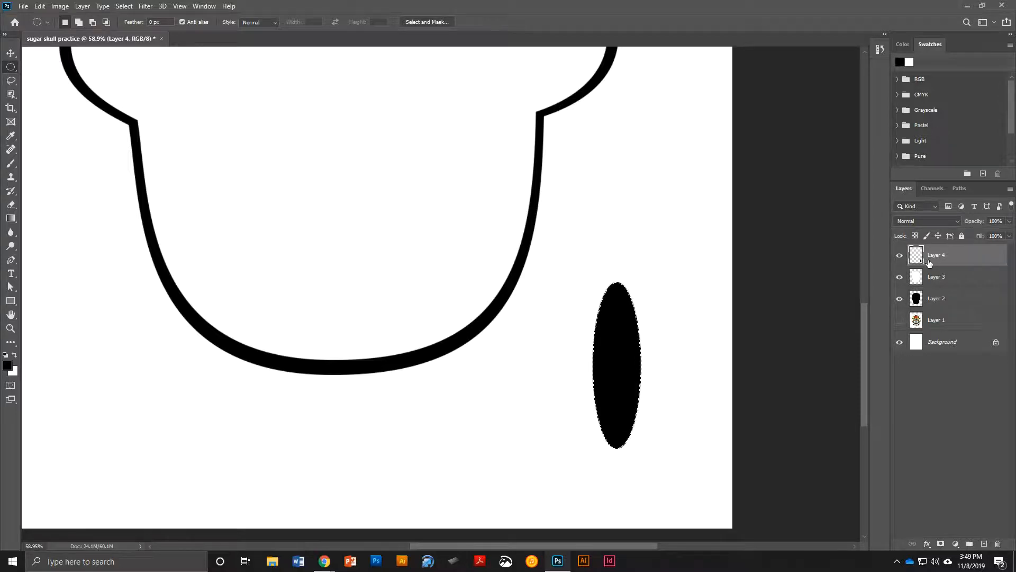
key(ctrl+d)
key(v)
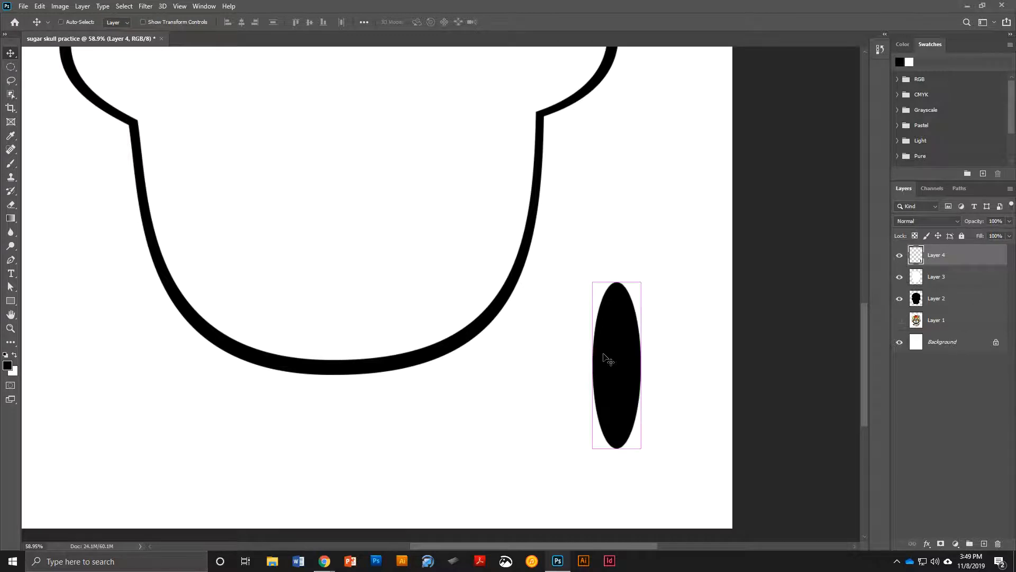
- Duplicate the black ellipse layer and rotate the copy 90° about its centre to form a cross
key(ctrl+j)
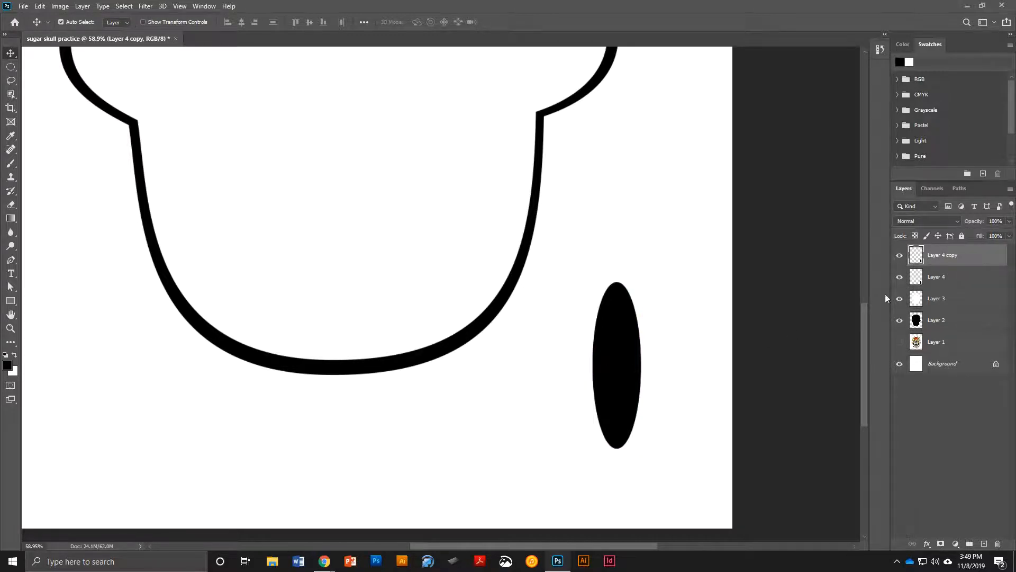
drag(613, 356, 587, 354)
key(ctrl+z)
key(ctrl+t)
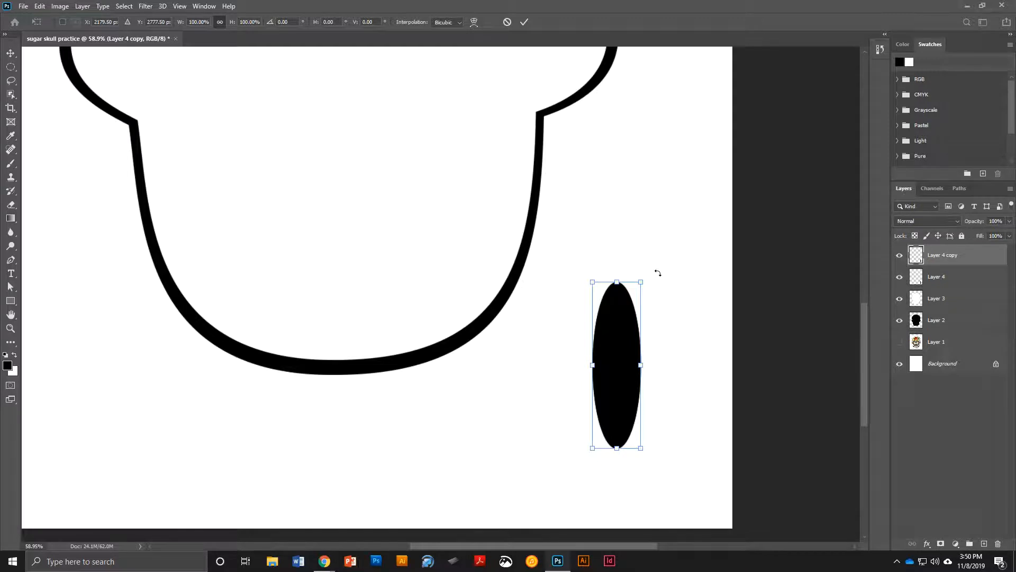
drag(658, 273, 700, 395)
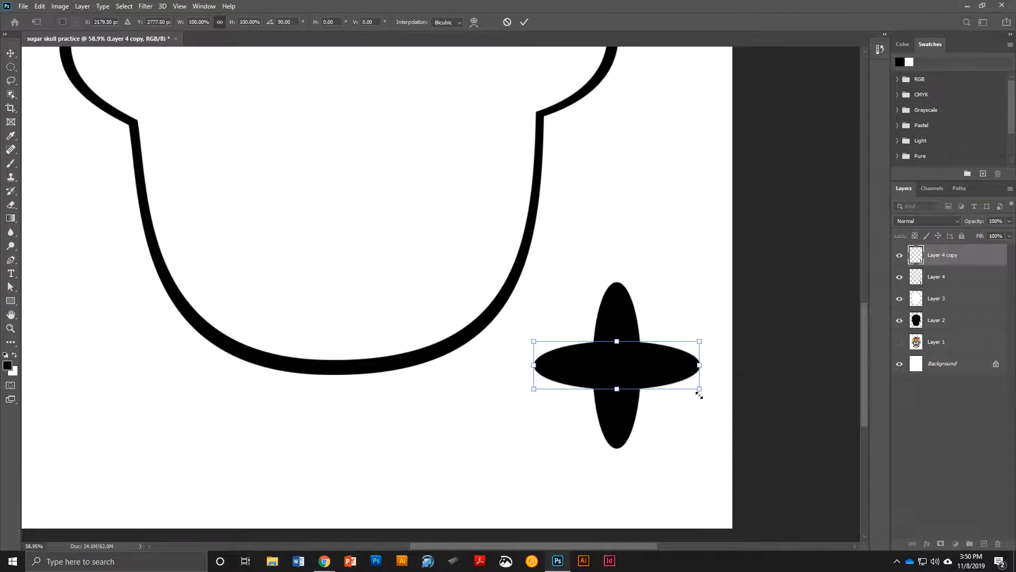
key(Return)
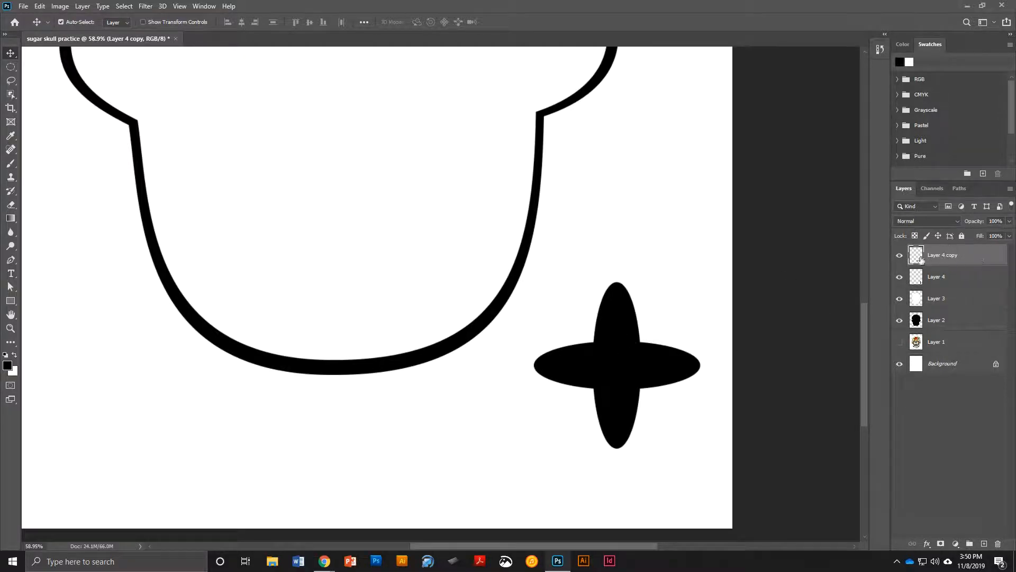
- Rename the two ellipse layers "petal" and "petal 2", then merge petal 2 down into petal
double_click(940, 282)
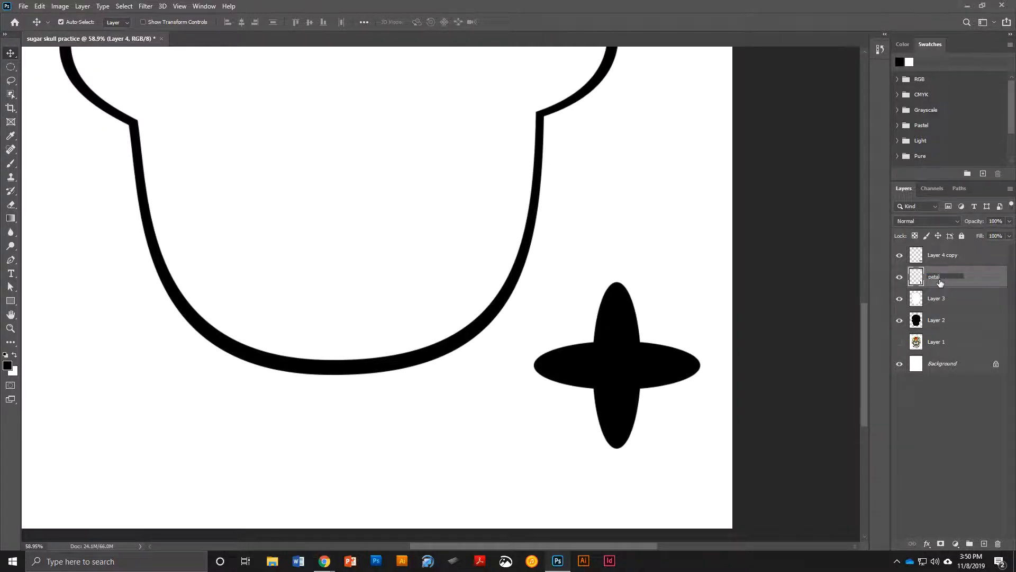
click(954, 259)
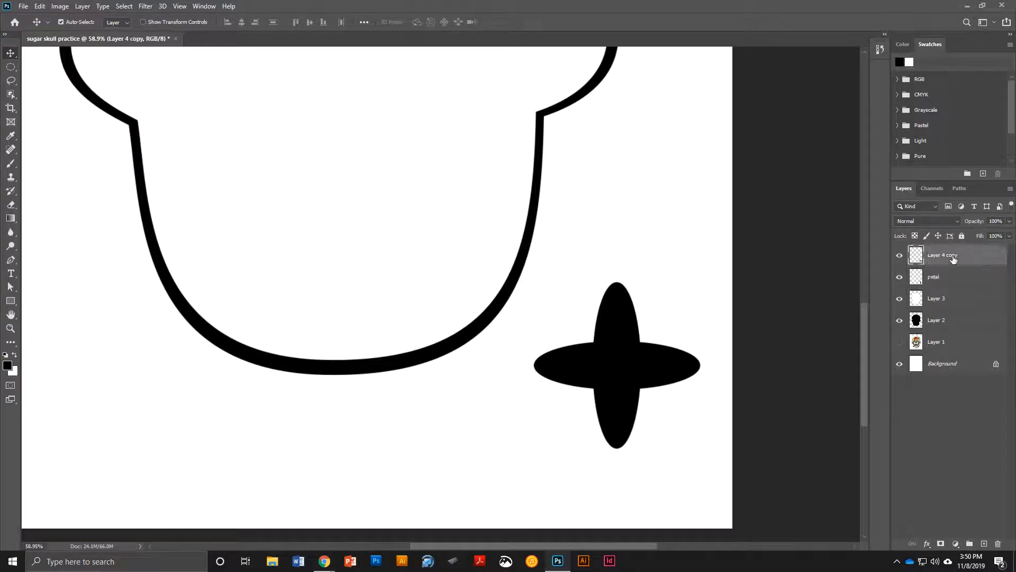
double_click(954, 257)
click(973, 260)
right_click(965, 258)
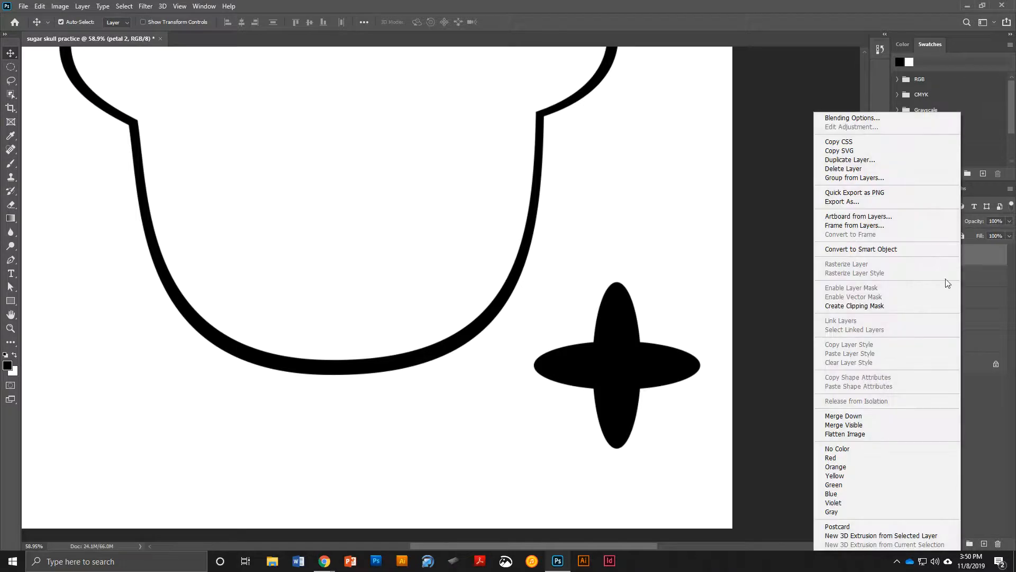
click(881, 416)
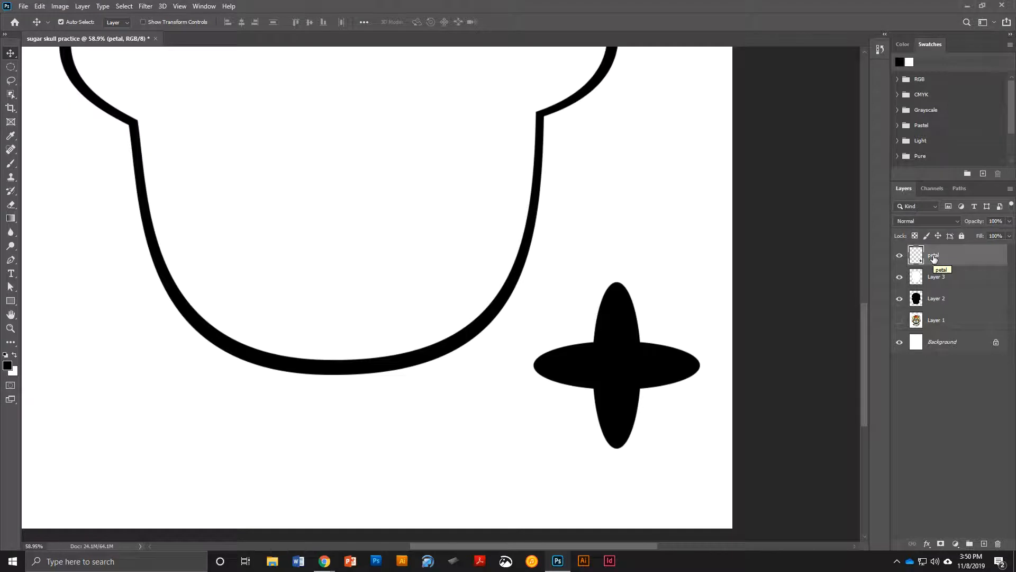
- Duplicate the merged petal layer and enlarge the layer thumbnails, giving the layer list more width
key(ctrl)
key(ctrl+j)
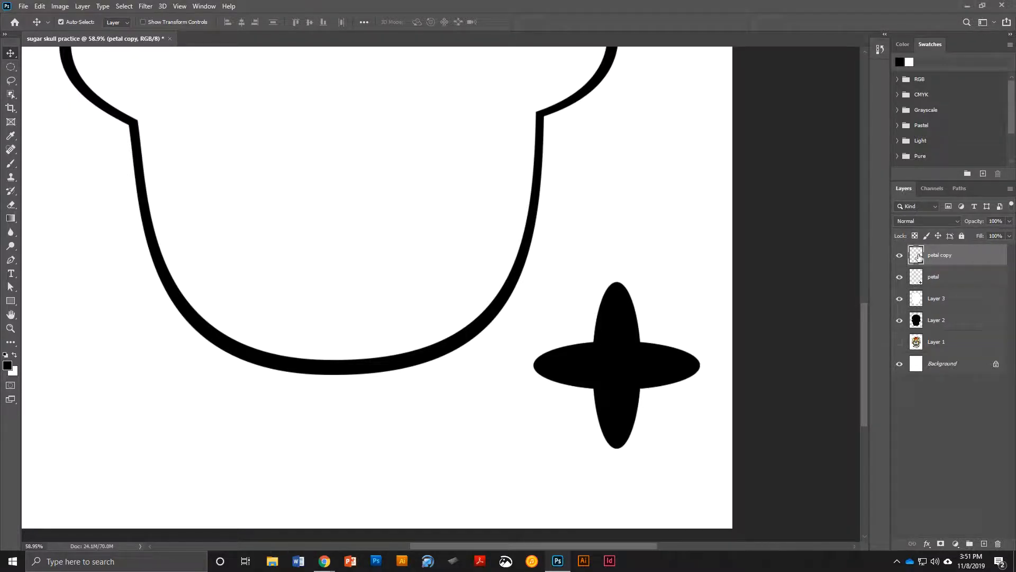
right_click(918, 257)
click(912, 358)
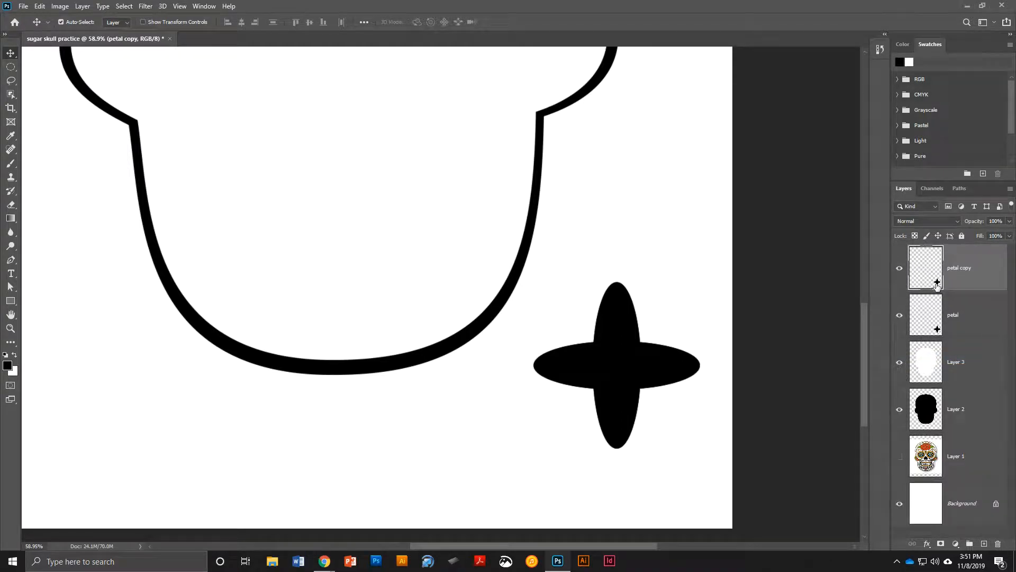
drag(889, 289, 846, 289)
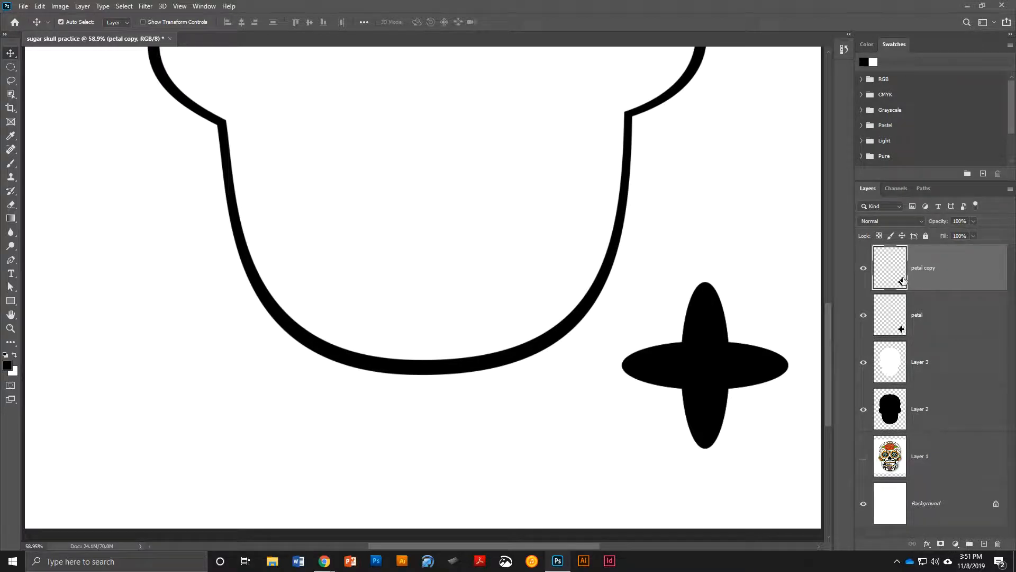
- Rotate the petal copy 45° about its centre to make eight petals, and merge it down into the petal layer
key(ctrl+t)
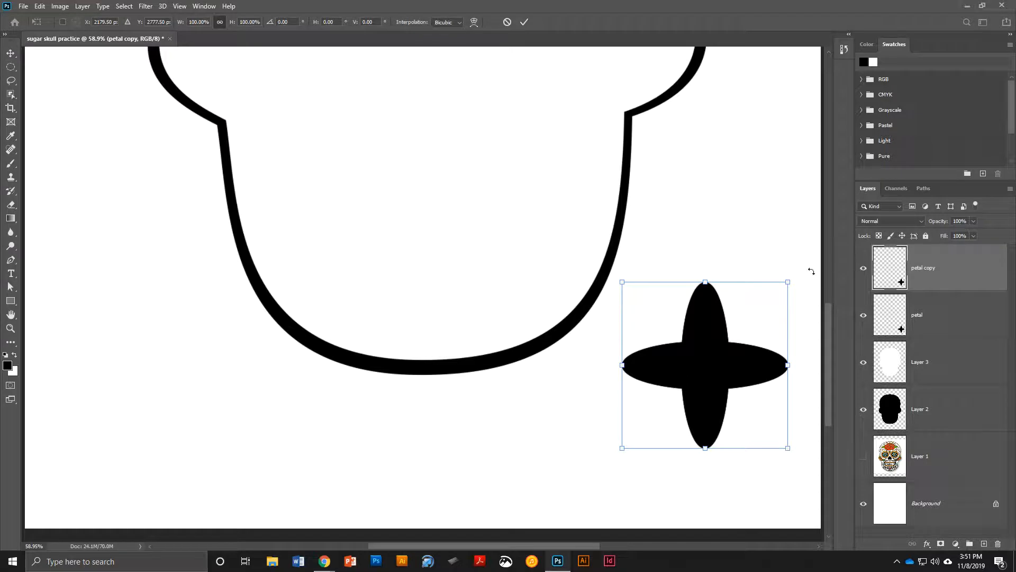
drag(806, 269, 819, 360)
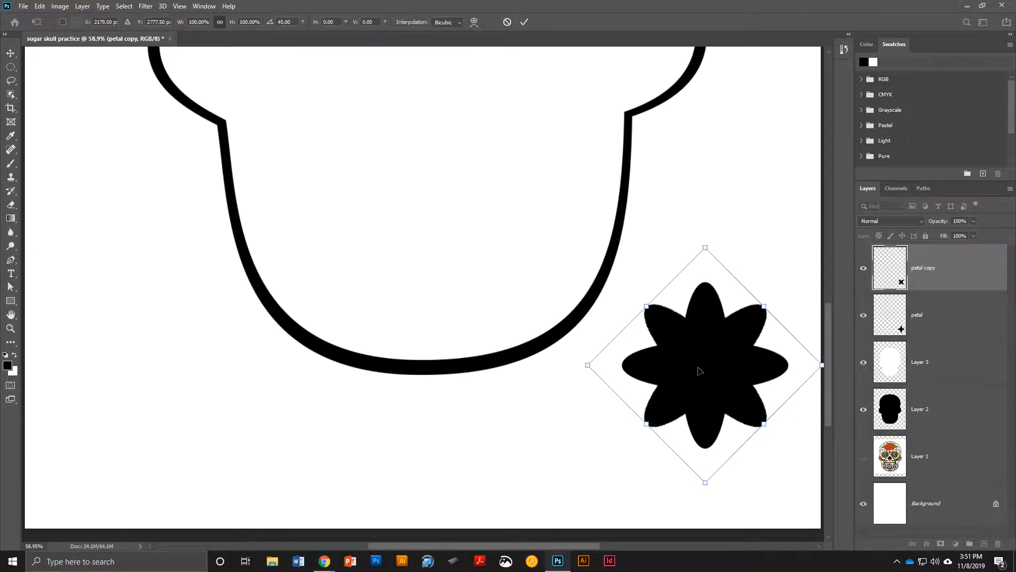
key(Return)
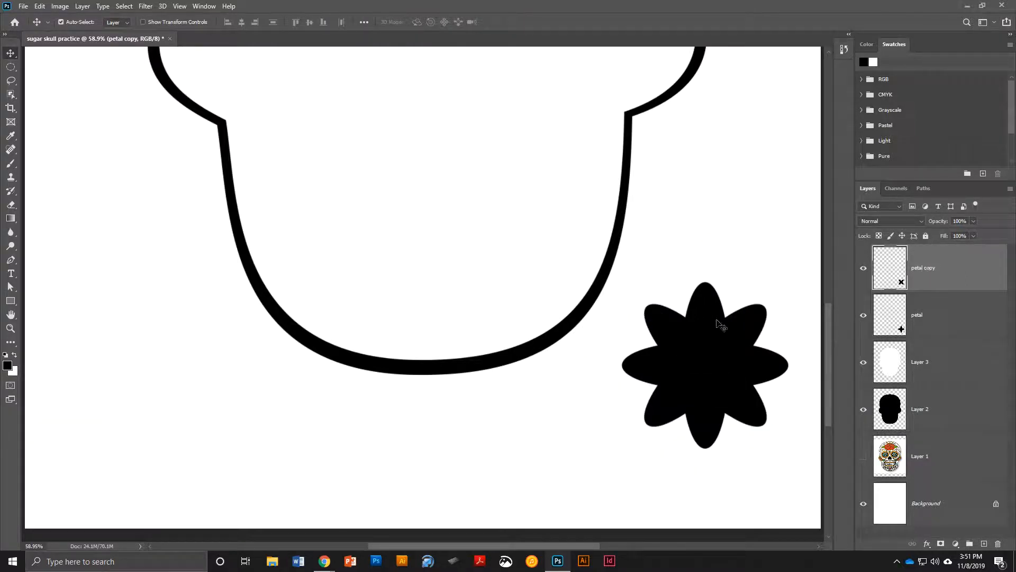
right_click(945, 270)
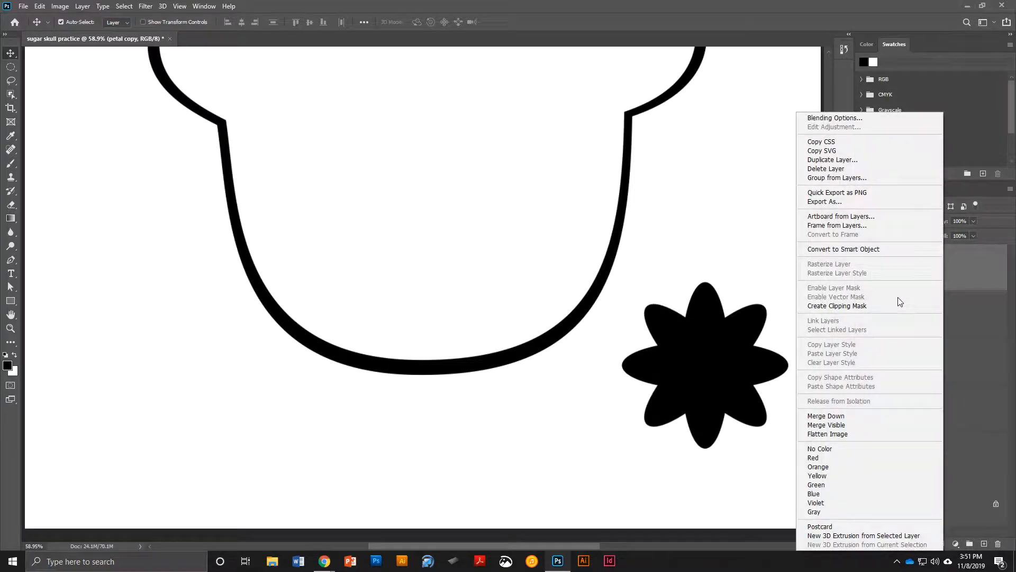
click(836, 416)
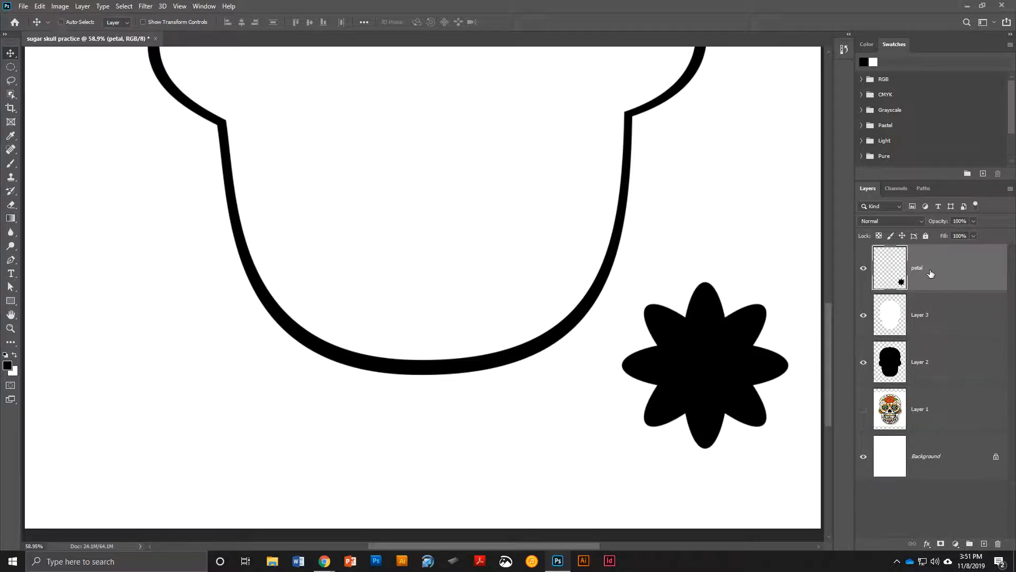
- Duplicate the eight-petal layer and rotate the copy about 22.5° around its centre to fill the gaps between petals
key(ctrl+j)
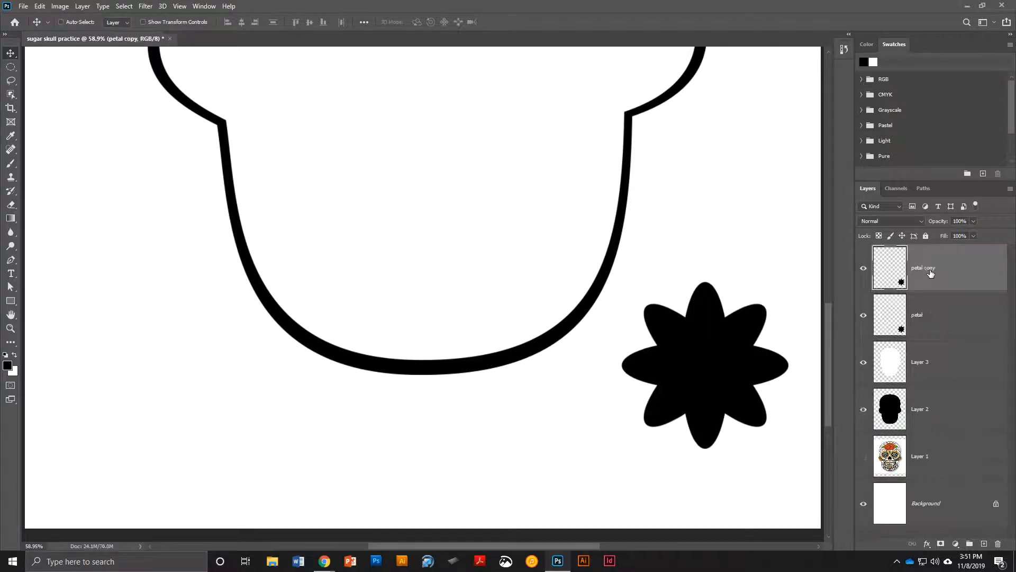
key(ctrl+t)
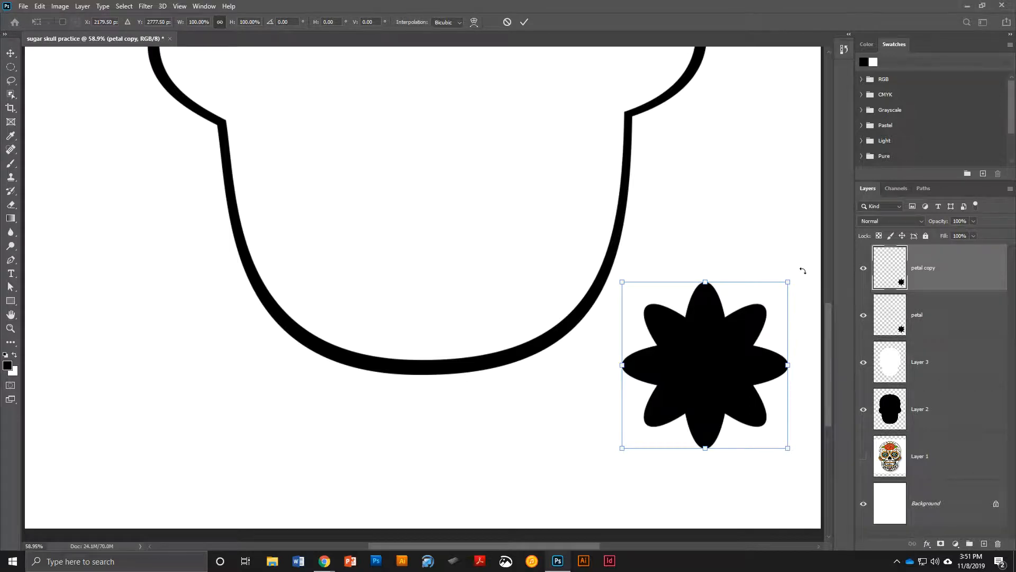
drag(803, 271, 816, 321)
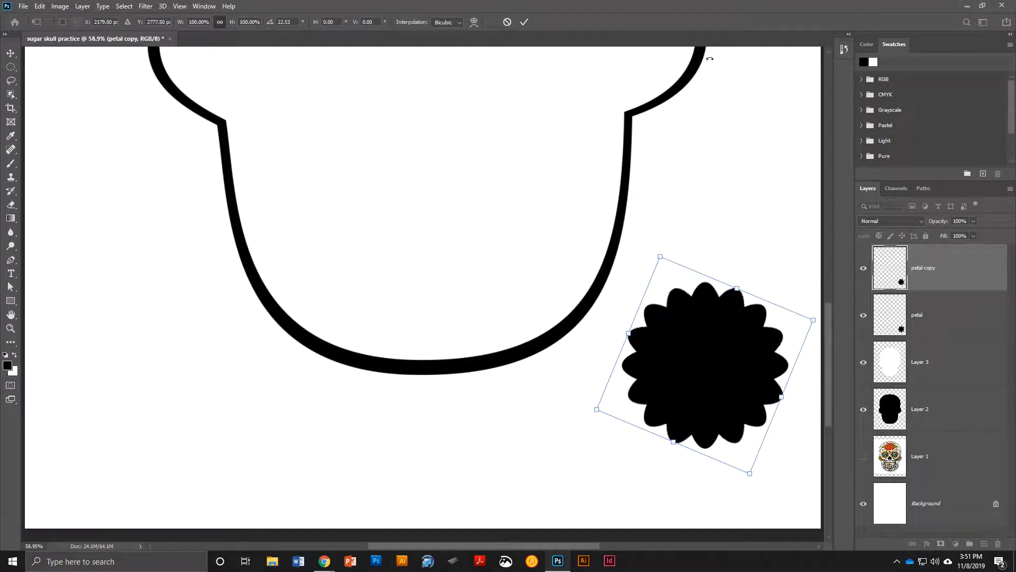
click(525, 22)
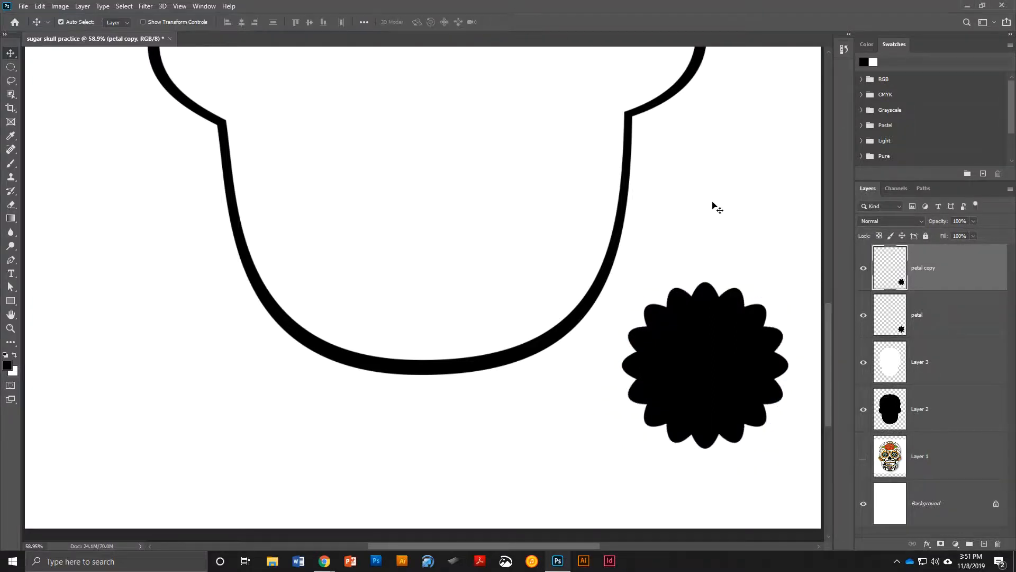
- Merge the rotated copy down into the petal layer and move the black flower slightly up and to the left
right_click(938, 270)
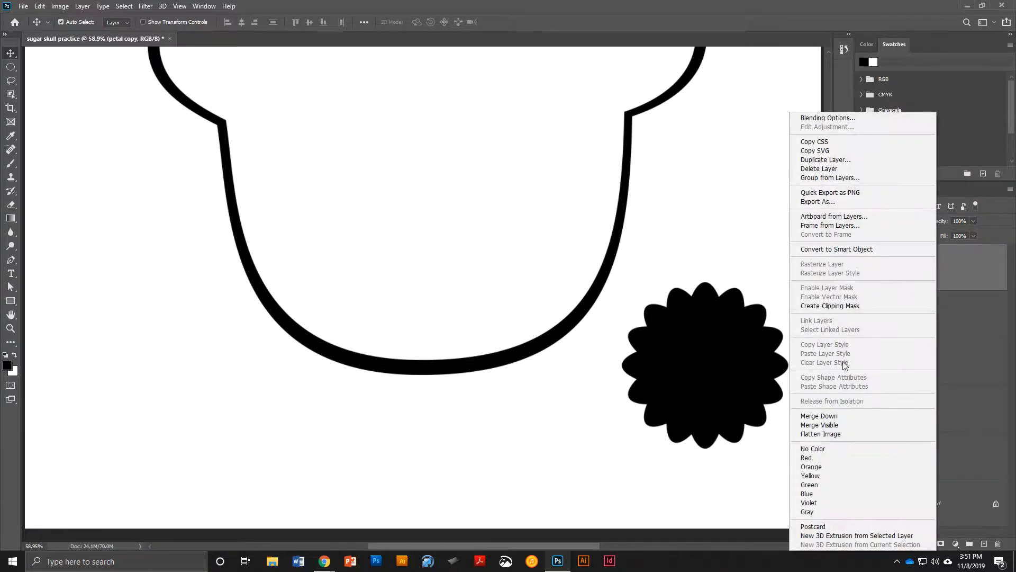
click(842, 416)
drag(703, 381, 696, 363)
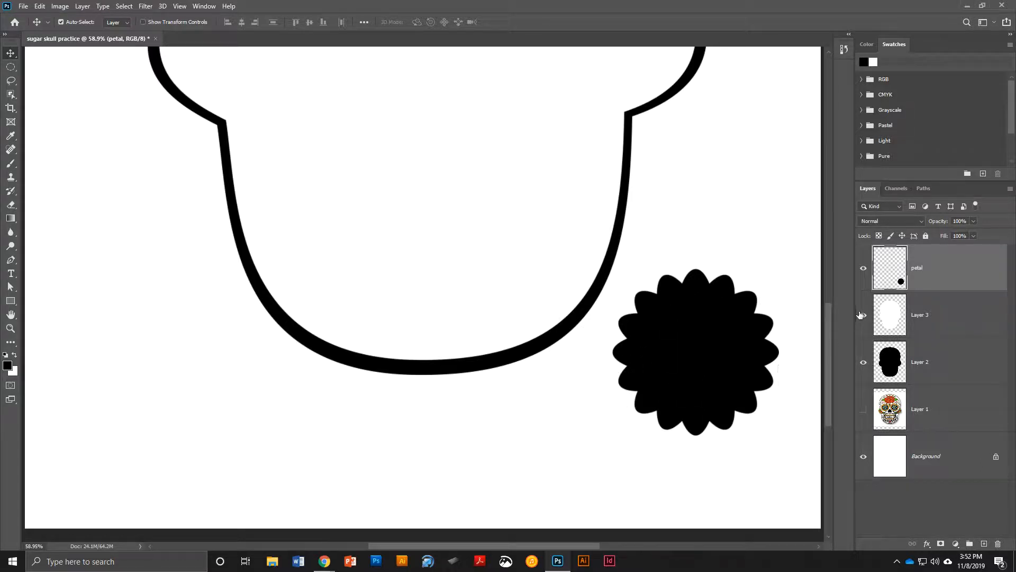
- Load the black flower's outline as a selection, fill it with white on a new layer above, and deselect
key(ctrl)
ctrl+click(891, 273)
click(984, 544)
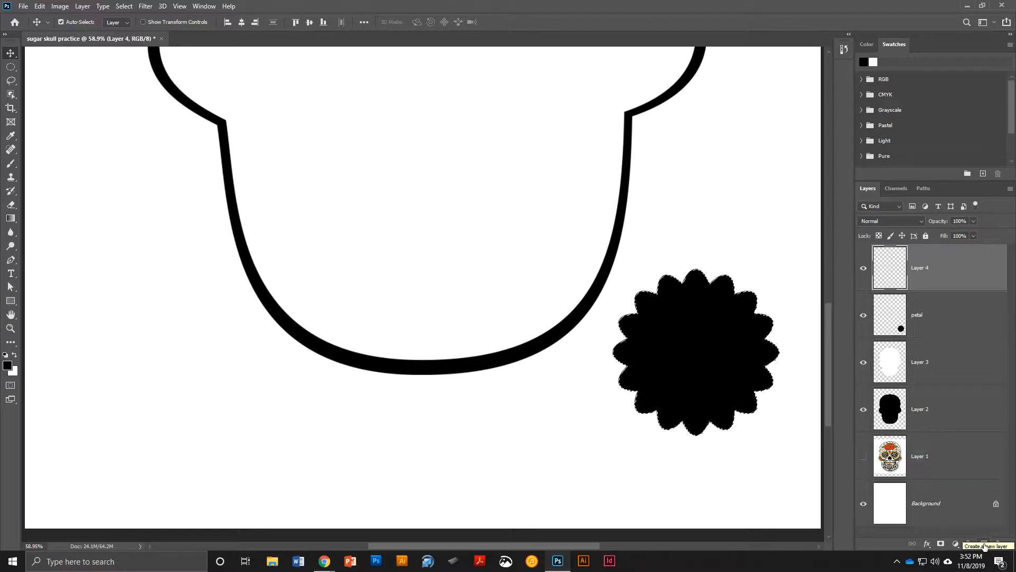
key(ctrl+BackSpace)
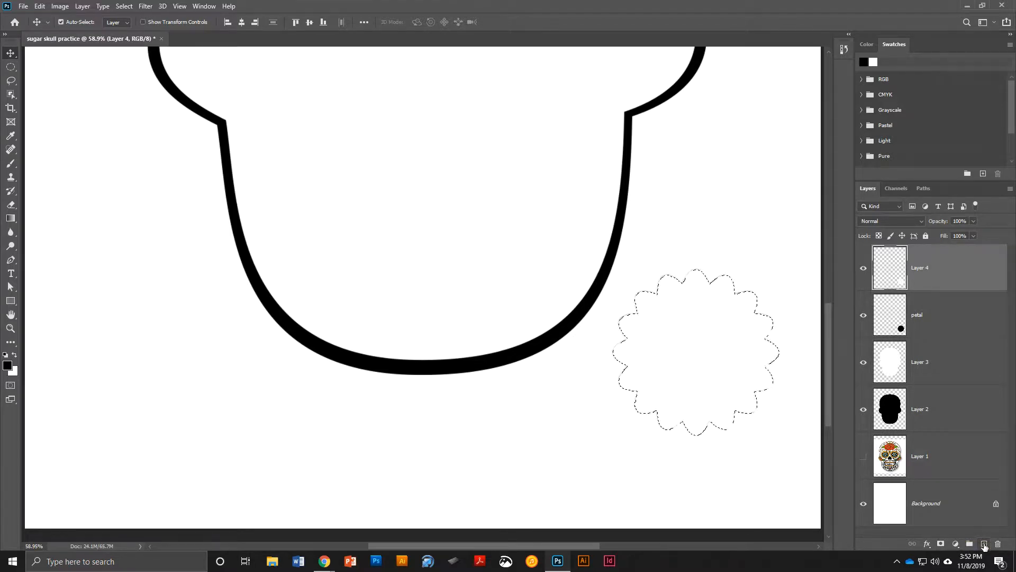
key(ctrl+d)
- Scale the white flower down slightly around its centre, leaving a scalloped black border from the flower beneath
key(ctrl+t)
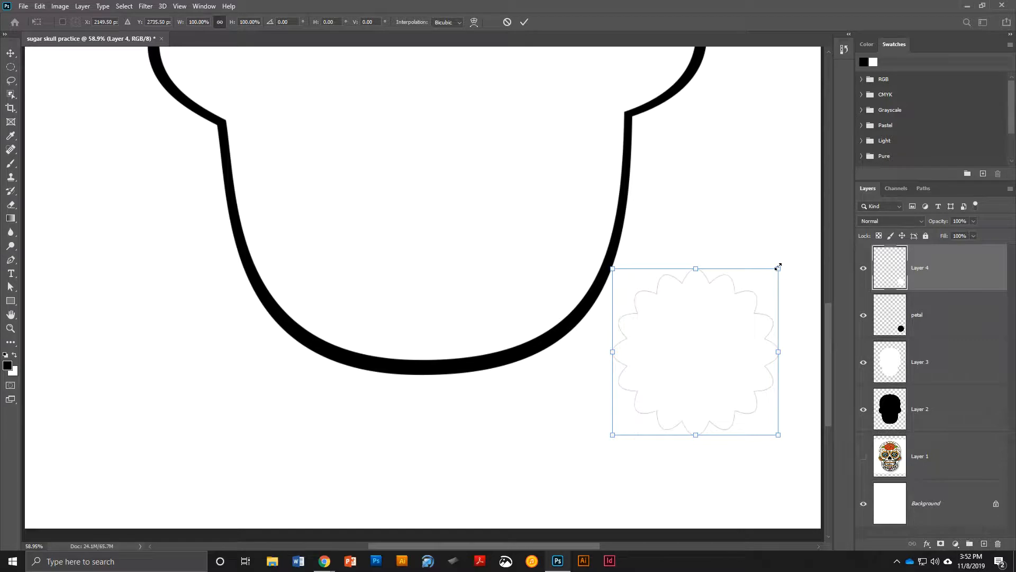
drag(778, 266, 767, 280)
key(Return)
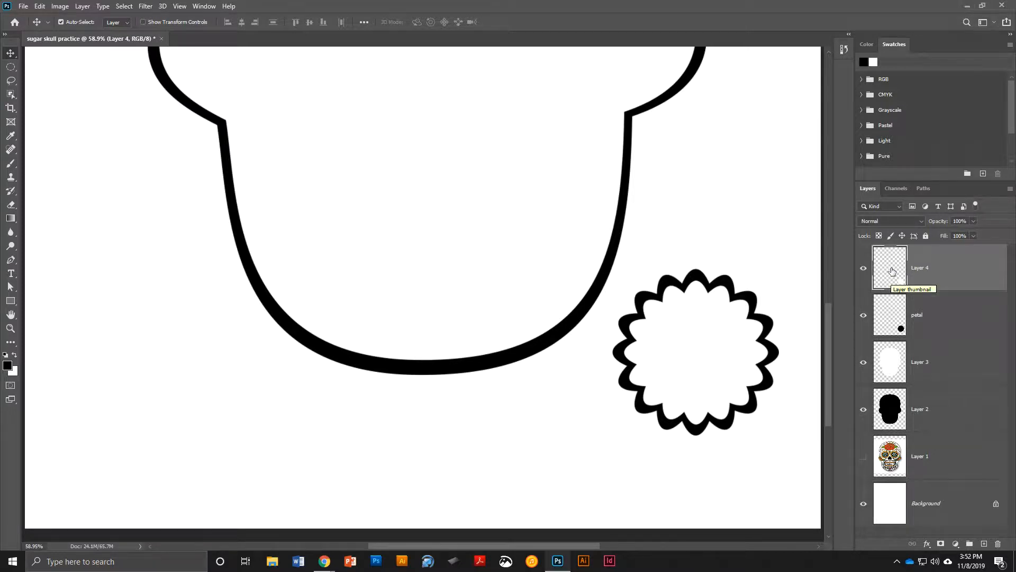
- Load the white flower's outline as a selection, fill it with black on a new layer above, and deselect
ctrl+click(892, 271)
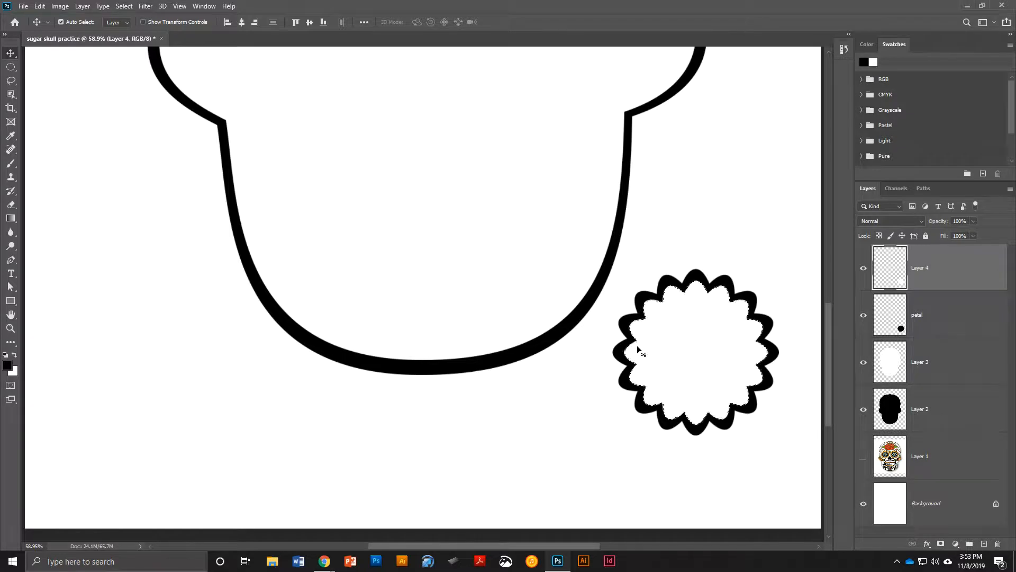
click(985, 544)
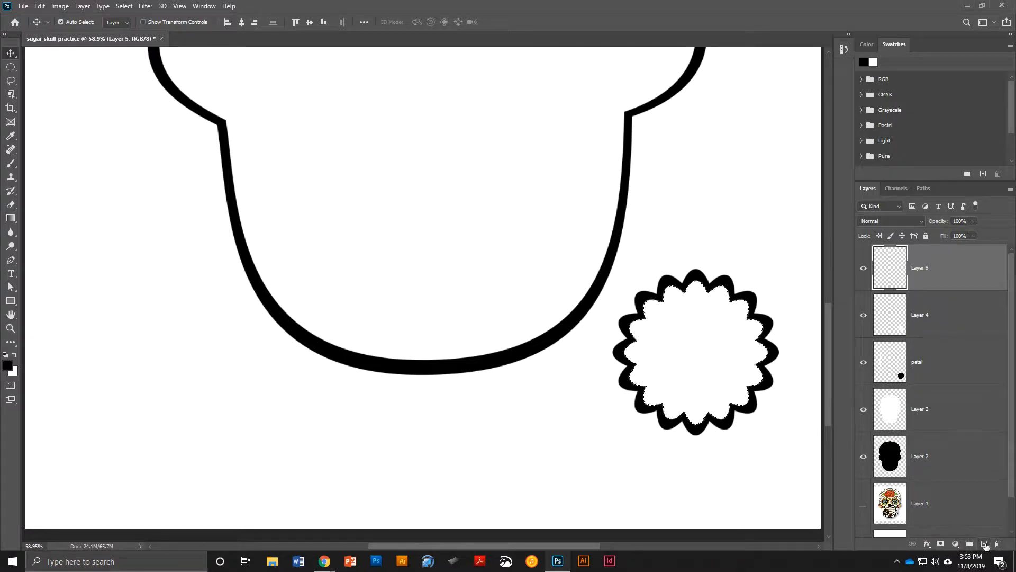
key(alt+BackSpace)
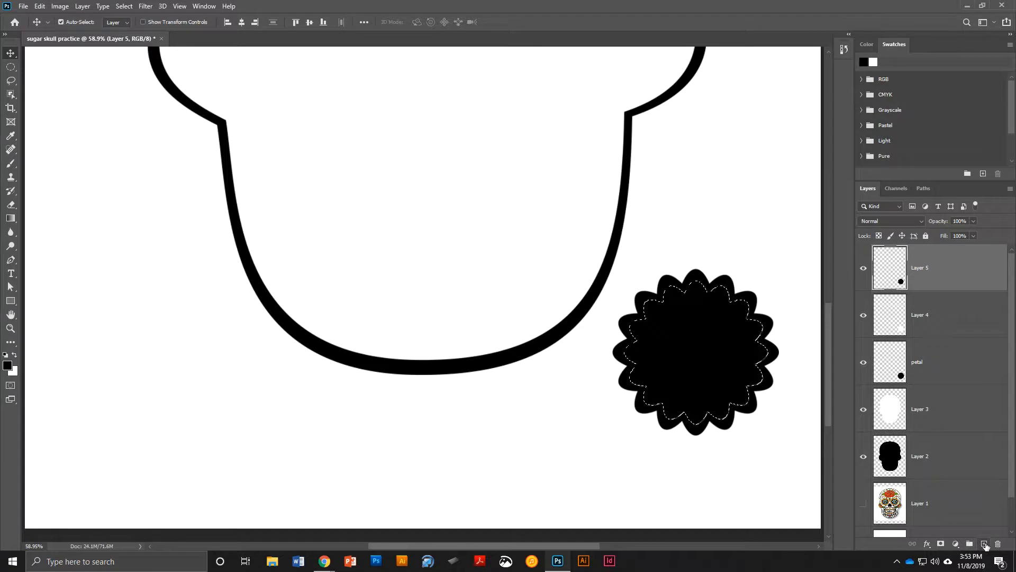
key(ctrl+d)
- Scale the new black flower to about 85% around its centre, leaving a white scalloped ring around it
key(ctrl+t)
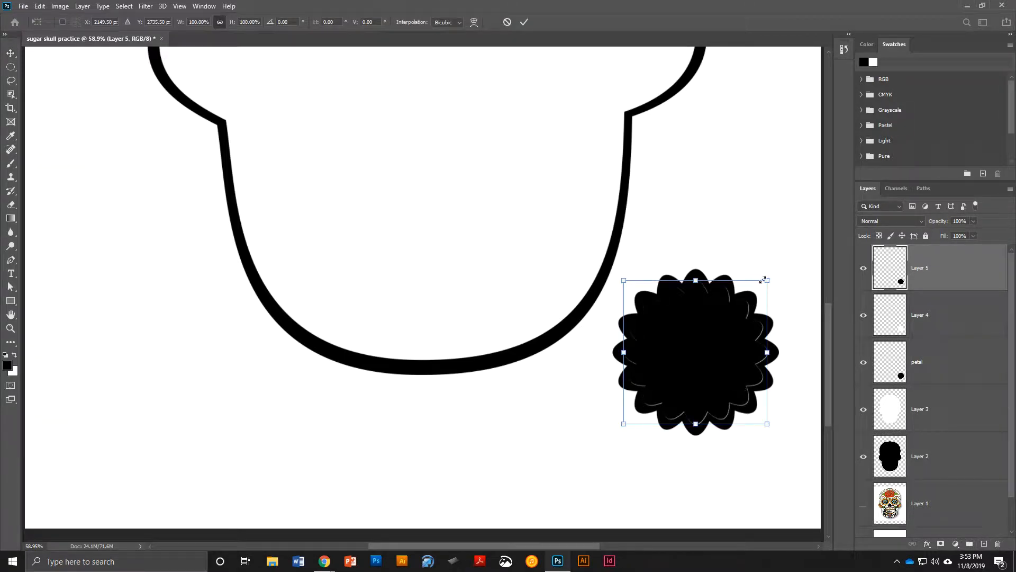
drag(767, 279, 757, 293)
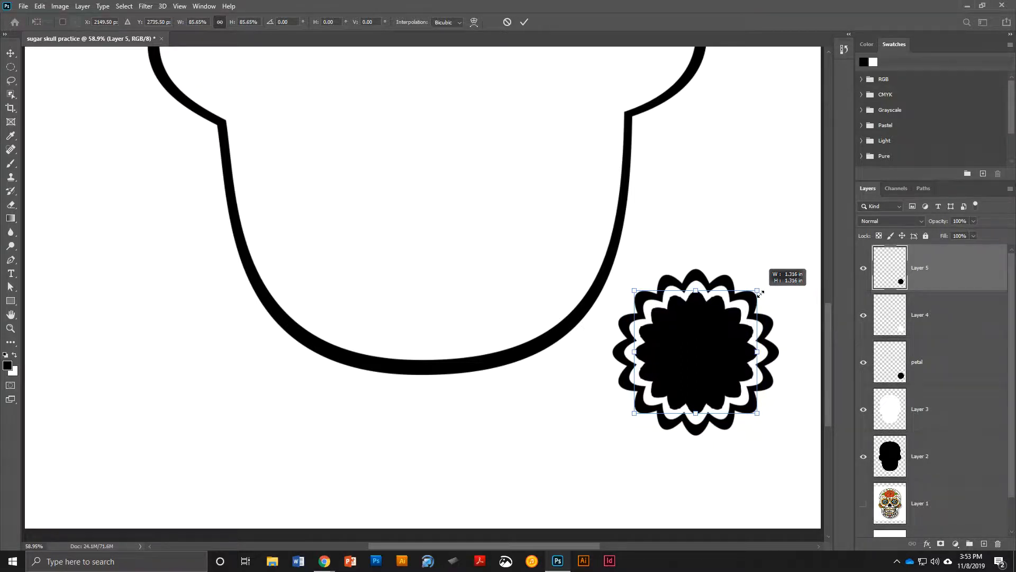
drag(760, 293, 757, 292)
key(Return)
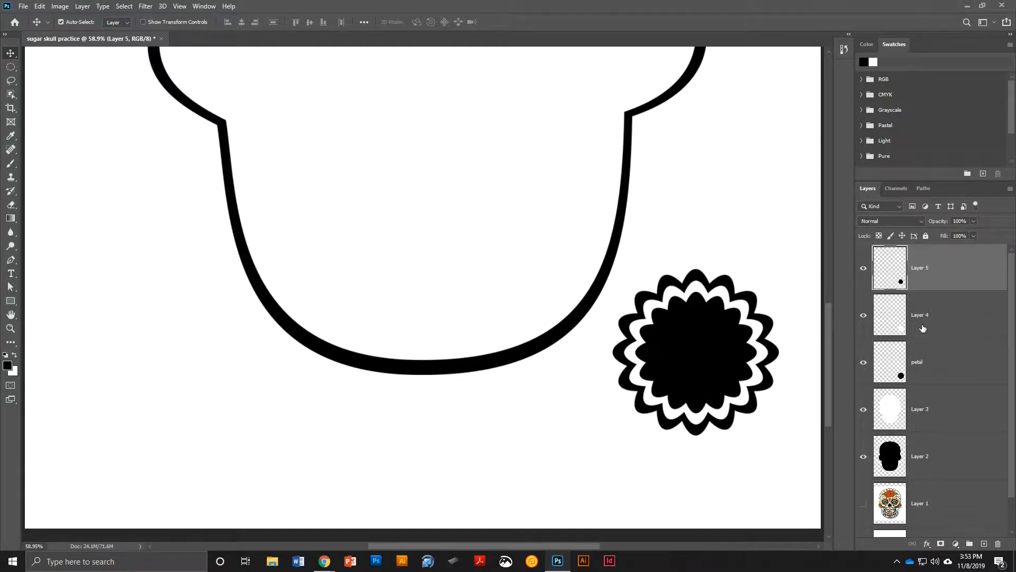
- Fill the inner black flower's outline with white on a new layer and scale that white flower to about 74% around its centre
ctrl+click(899, 279)
click(984, 544)
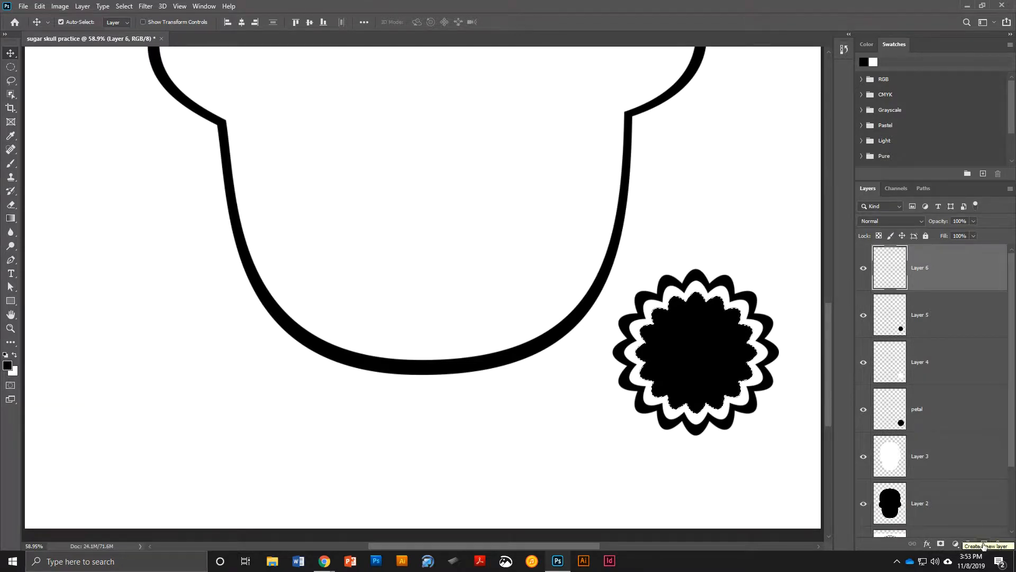
key(ctrl+BackSpace)
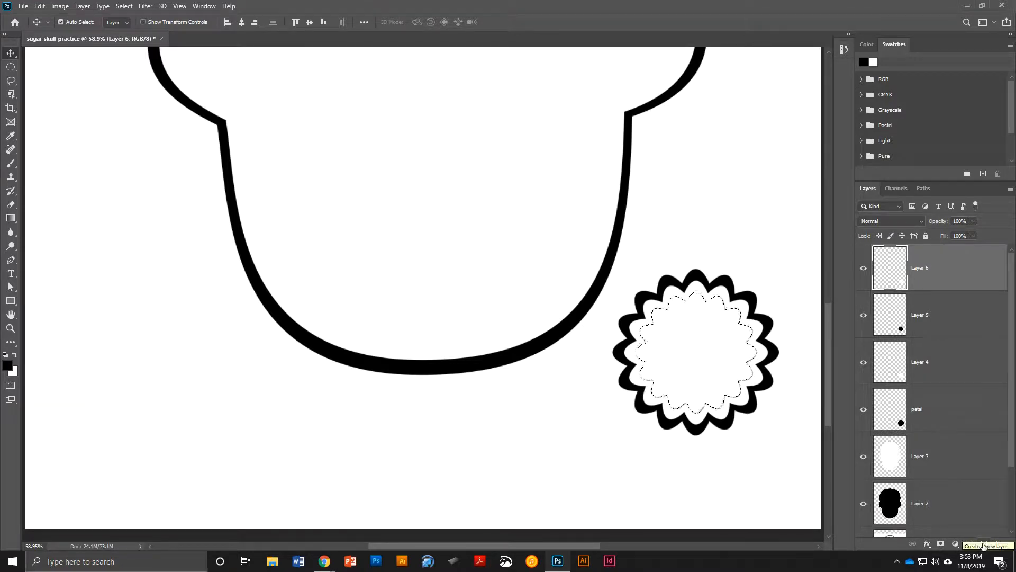
key(ctrl+t)
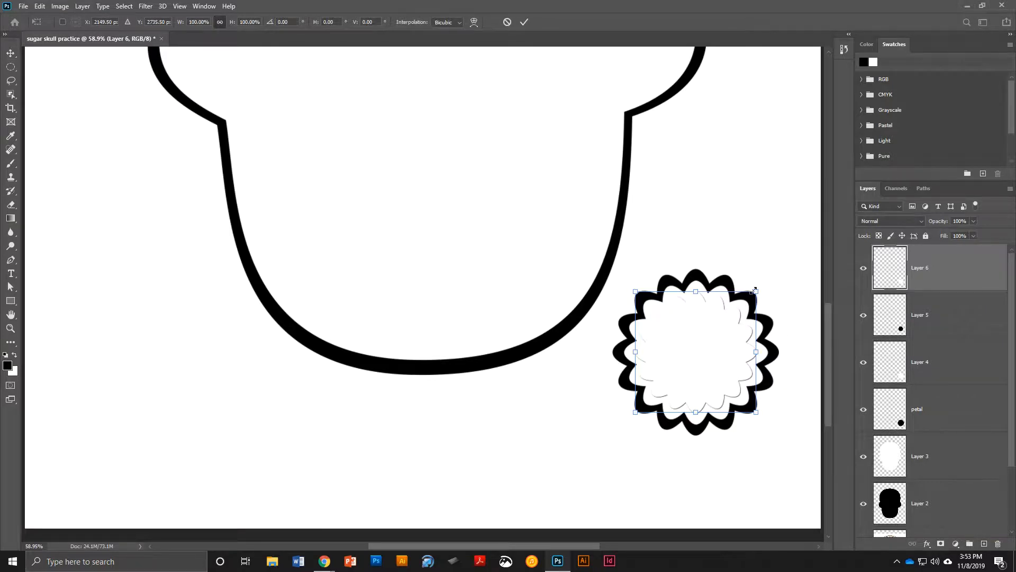
drag(756, 291, 740, 307)
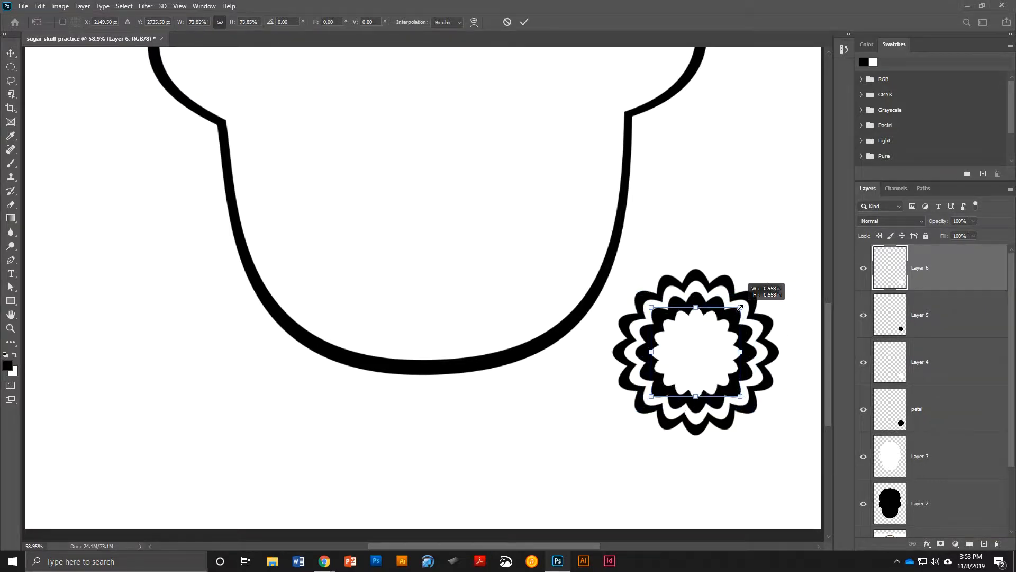
key(Return)
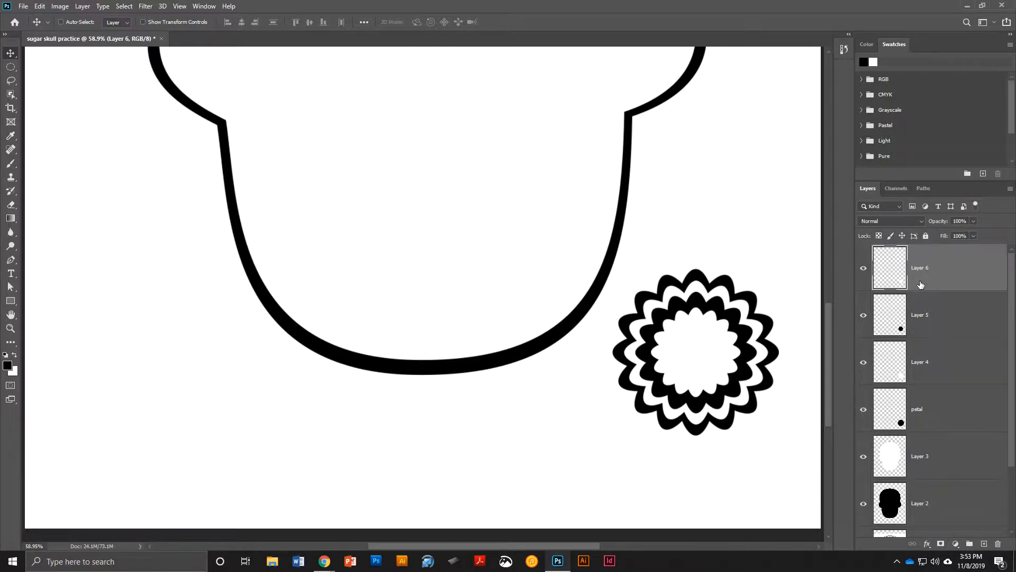
- Undo the innermost white flower's scaling and redo the Free Transform
key(ctrl+z)
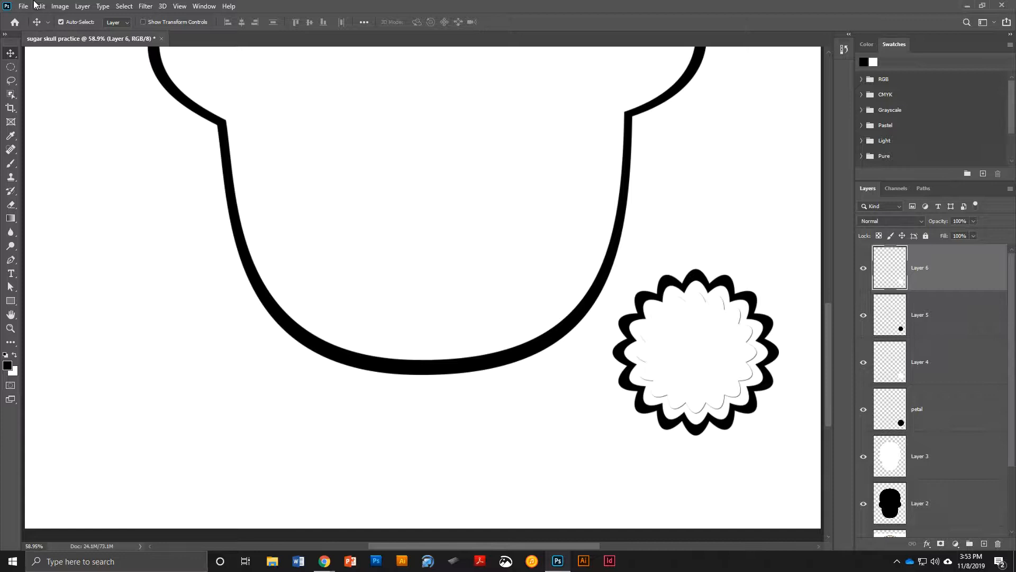
click(40, 6)
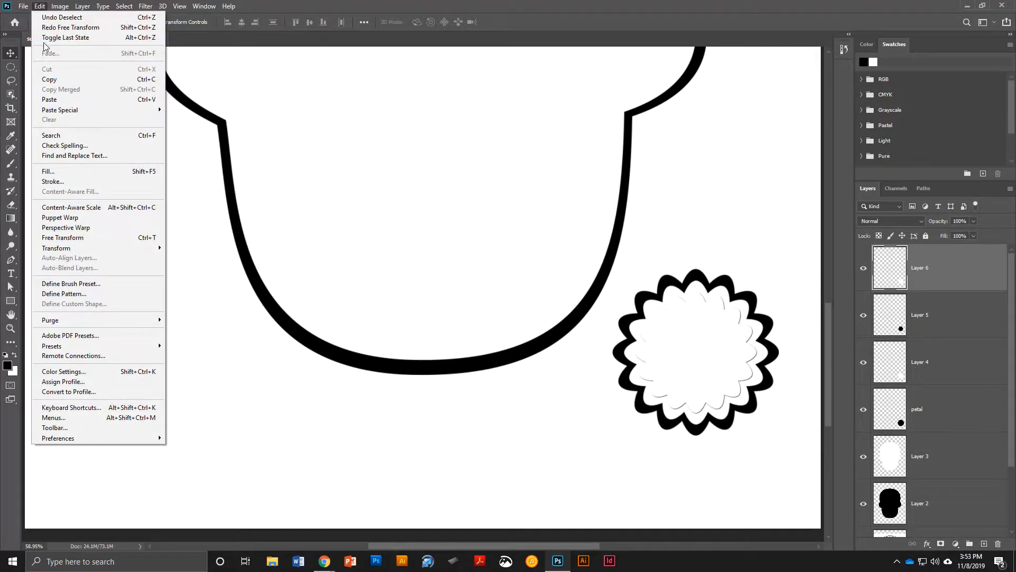
click(47, 29)
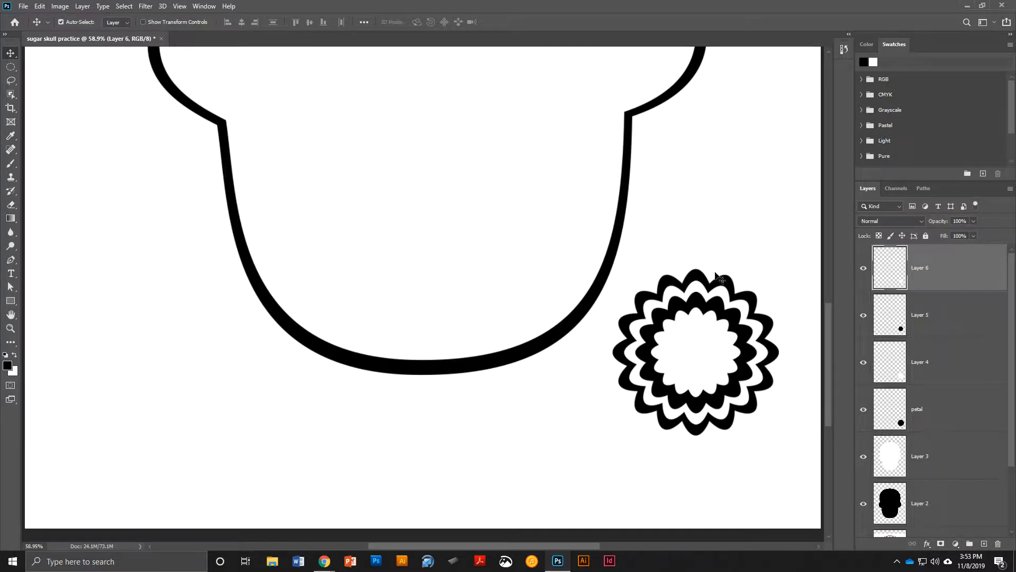
- Merge the three inner flower layers down into the petal layer and move the flower slightly up and to the right
right_click(938, 275)
click(858, 415)
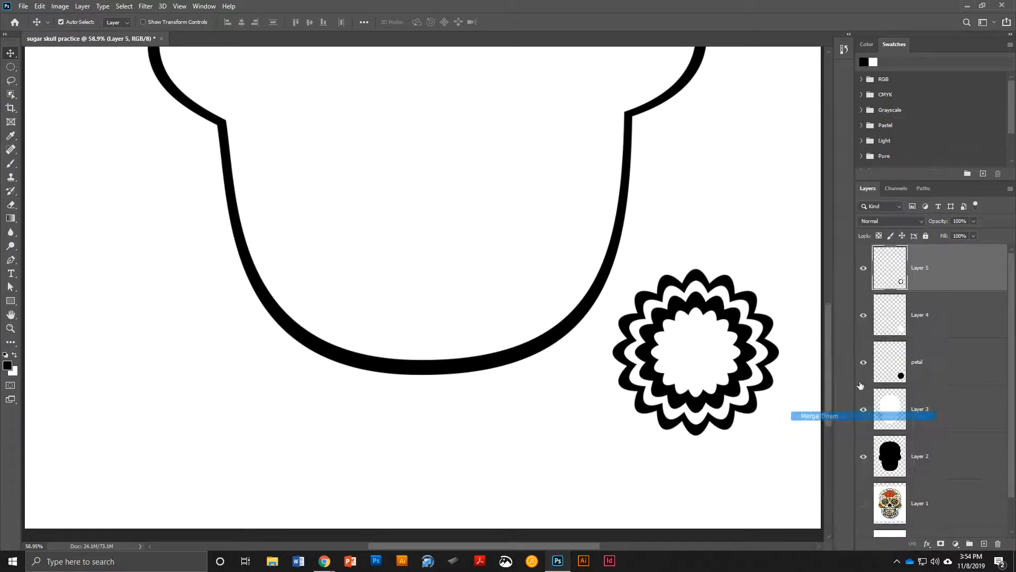
right_click(949, 268)
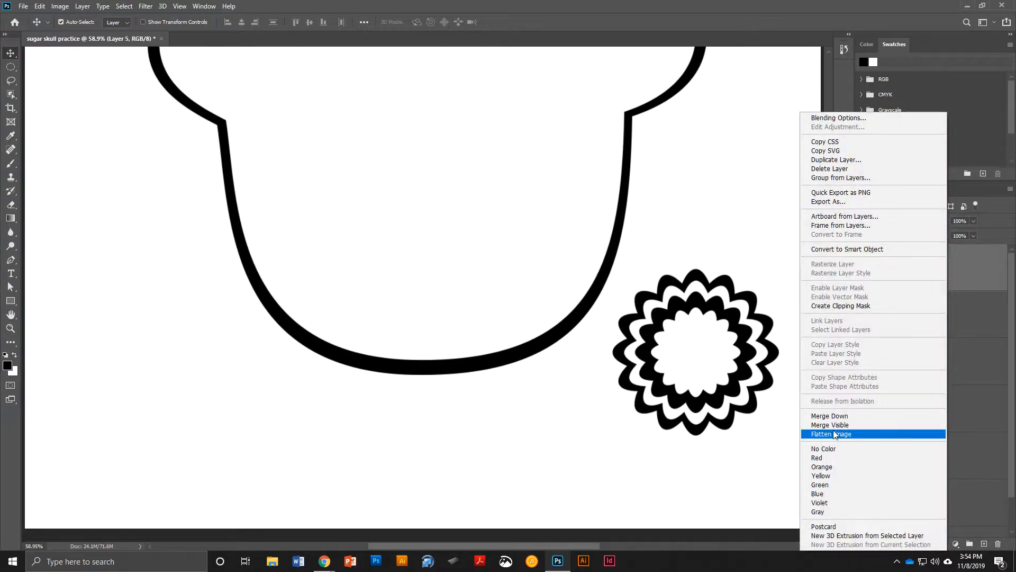
click(847, 415)
right_click(941, 267)
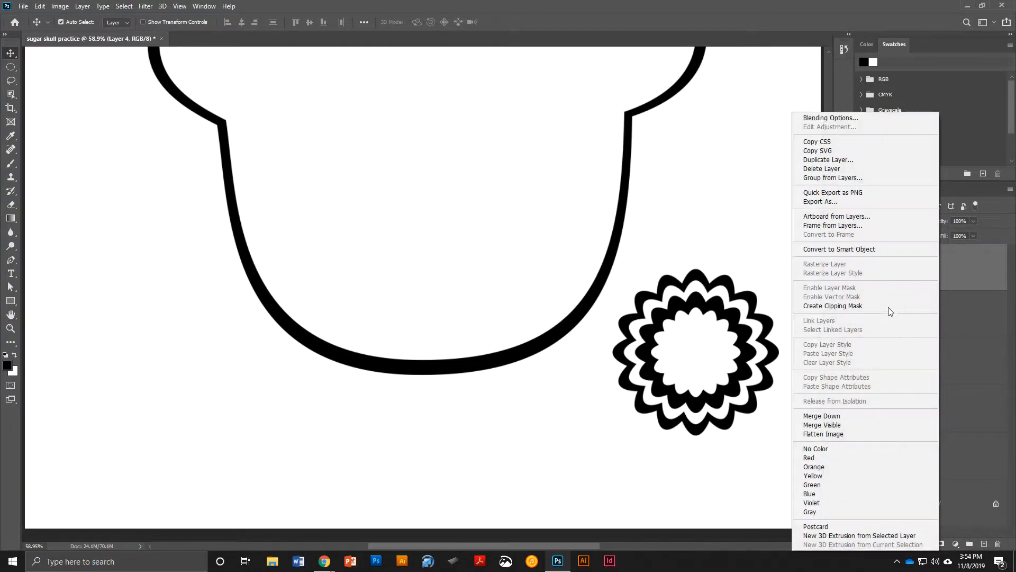
click(847, 416)
mouse_move(717, 351)
mouse_down()
mouse_move(726, 305)
mouse_move(719, 344)
mouse_up()
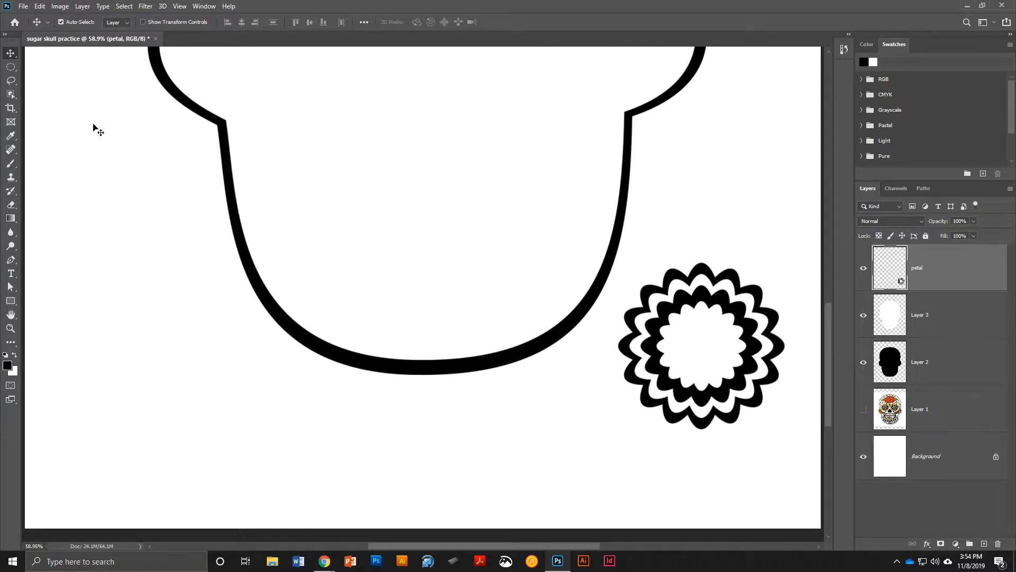
- Draw a circular selection in the flower's white centre, fill it with black on a new layer, and deselect
drag(11, 68, 34, 80)
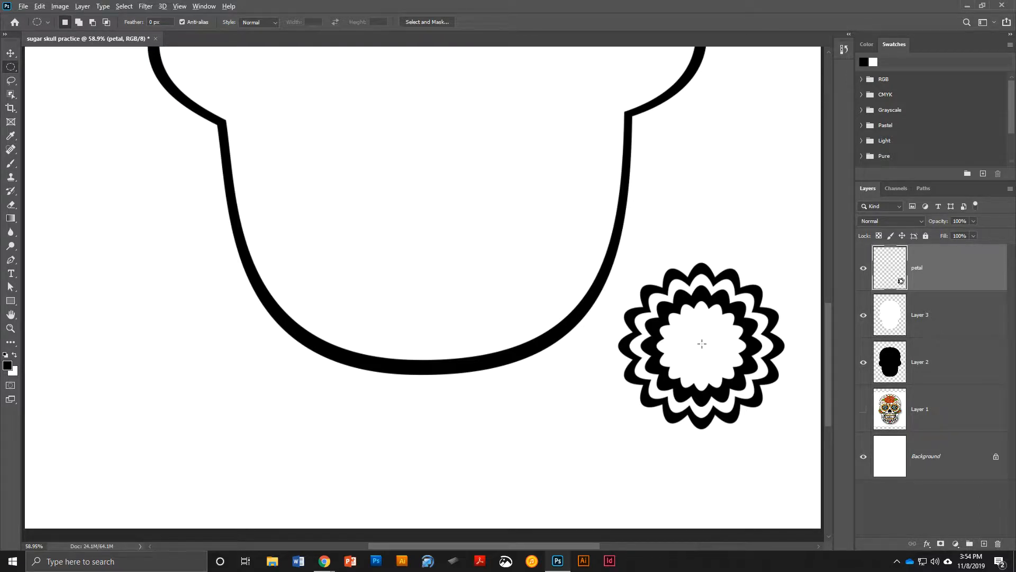
mouse_move(701, 345)
mouse_down()
mouse_move(728, 373)
mouse_move(702, 351)
mouse_up()
click(985, 545)
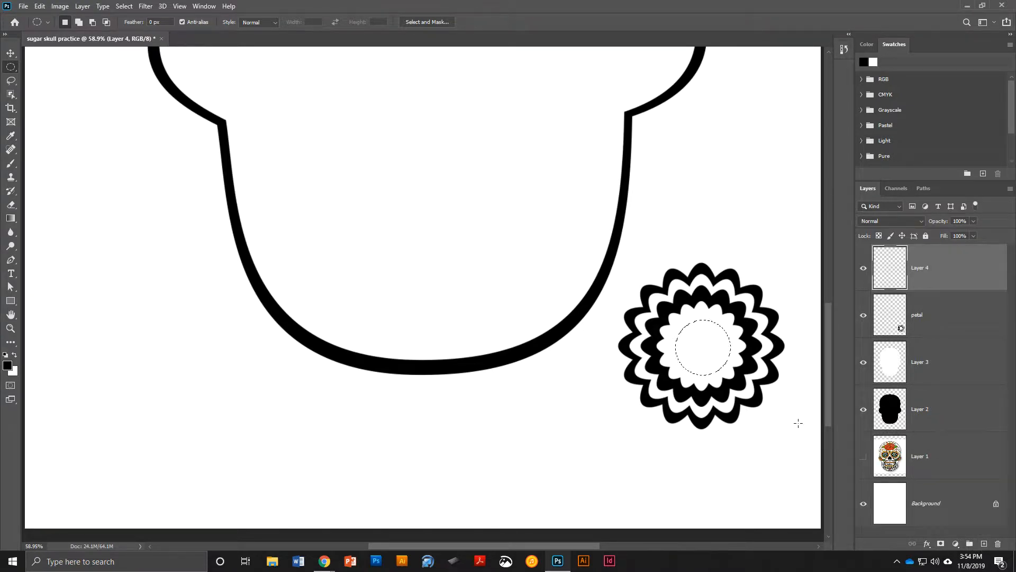
key(alt+BackSpace)
key(ctrl+d)
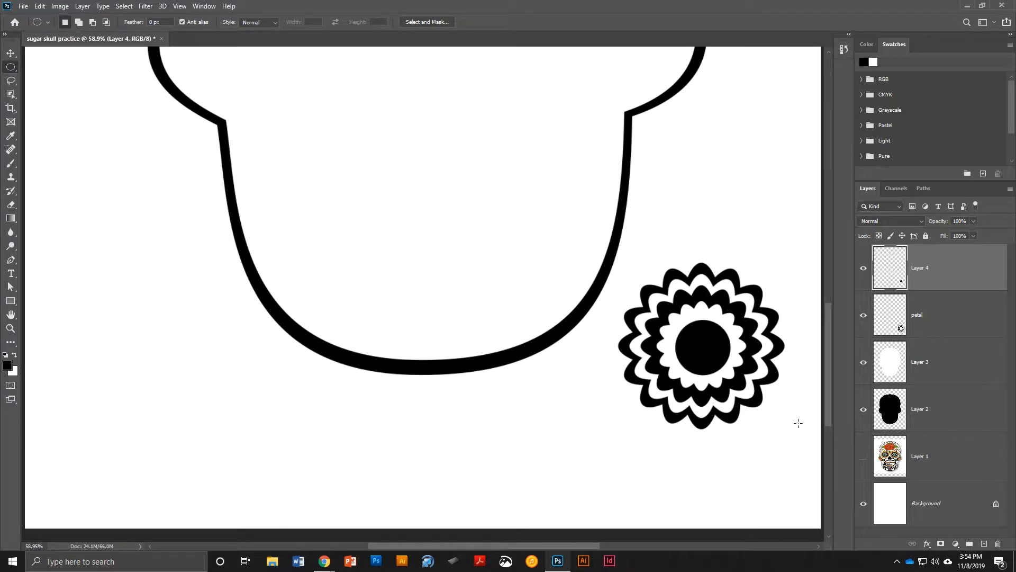
- Centre the black circle in the flower by aligning both layers on their horizontal and vertical centres
key(v)
drag(705, 352, 707, 354)
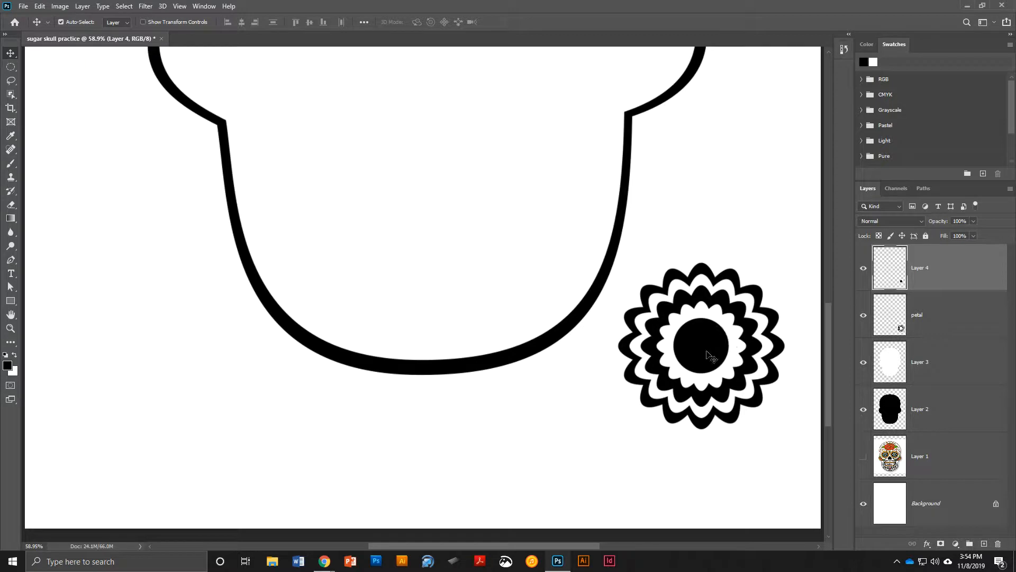
drag(671, 254, 740, 415)
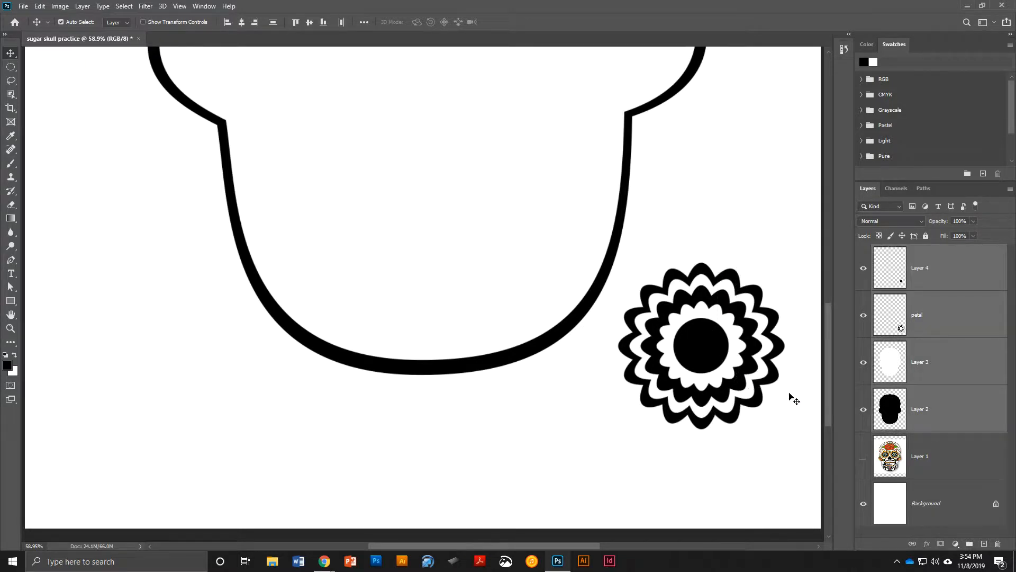
click(719, 339)
shift+click(718, 307)
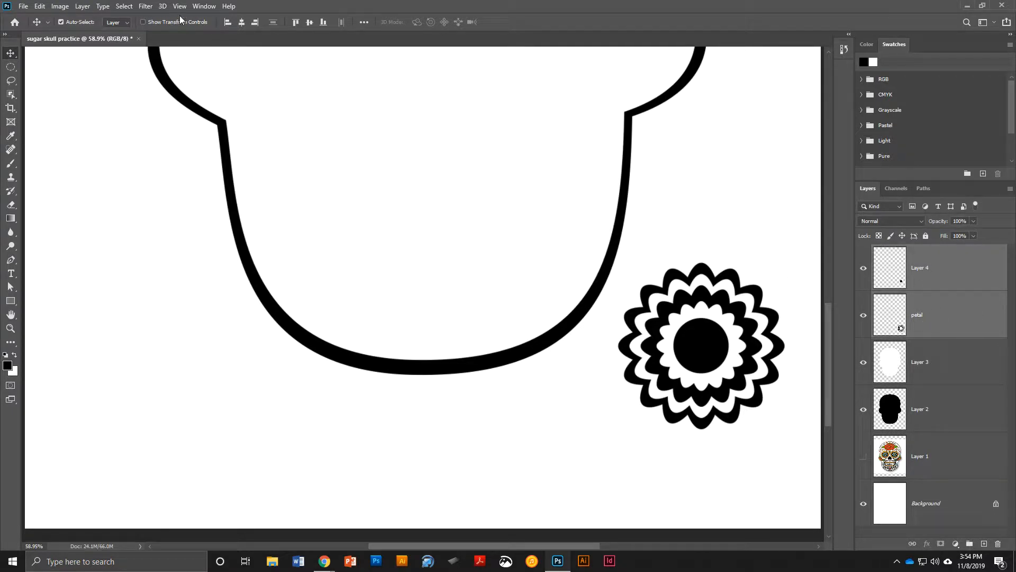
click(242, 26)
click(310, 24)
- Merge the black centre circle's layer down into the petal layer
click(928, 269)
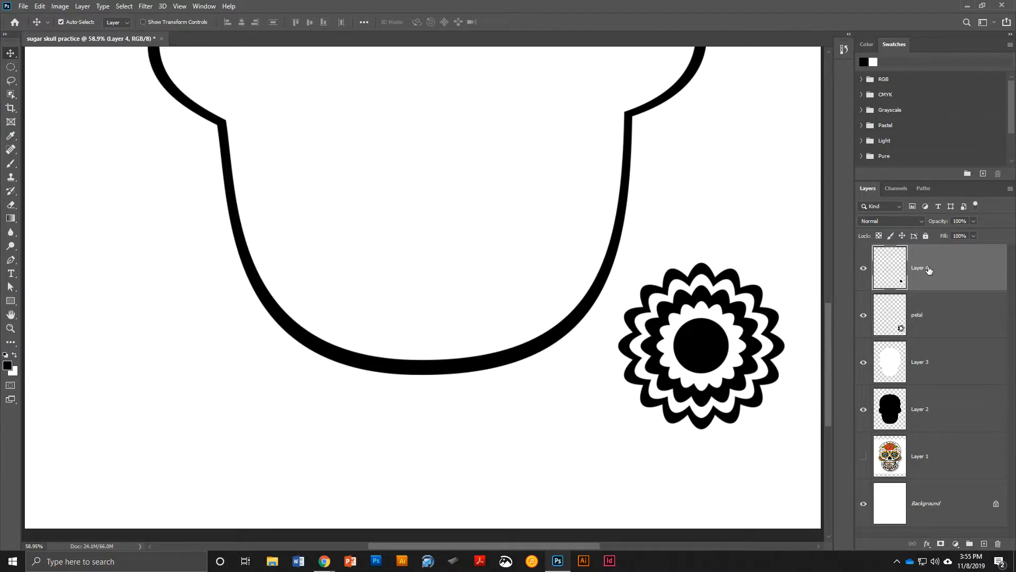
right_click(931, 271)
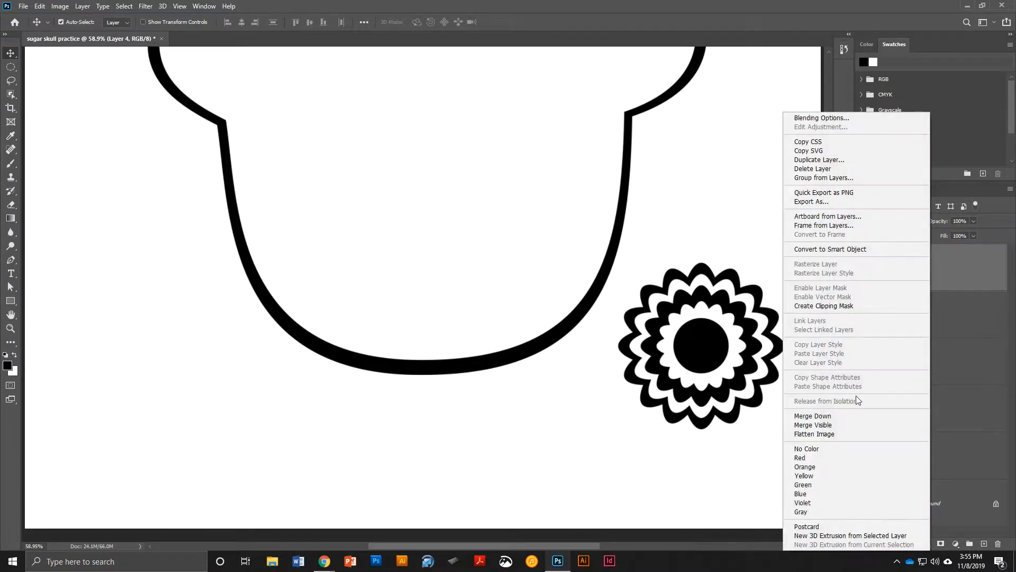
click(819, 416)
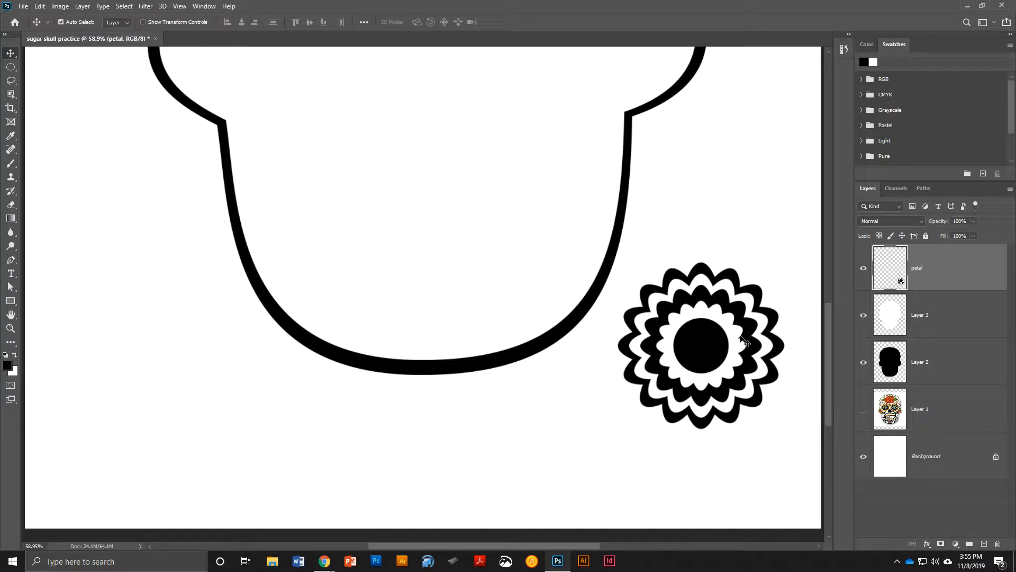
- Move the finished flower inside the skull outline to the position of the left eye
scroll(707, 361, down, 3)
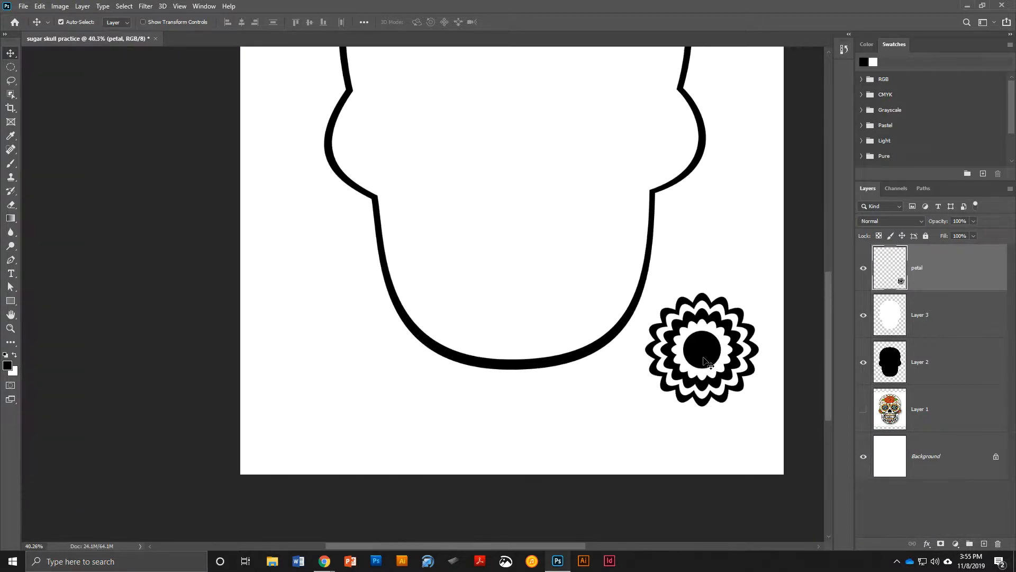
drag(706, 361, 485, 146)
scroll(472, 236, up, 4)
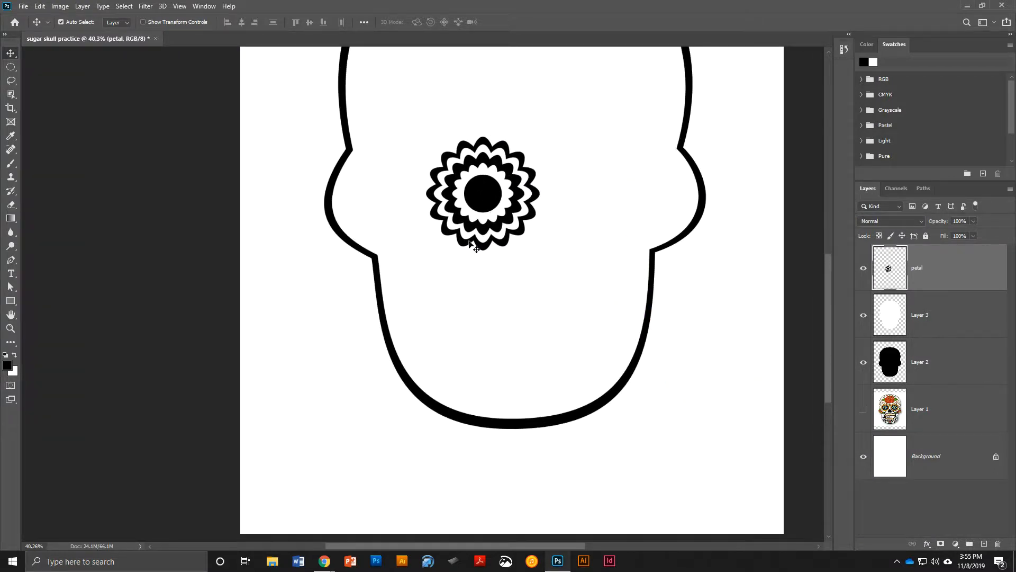
scroll(469, 278, up, 1)
drag(479, 274, 450, 219)
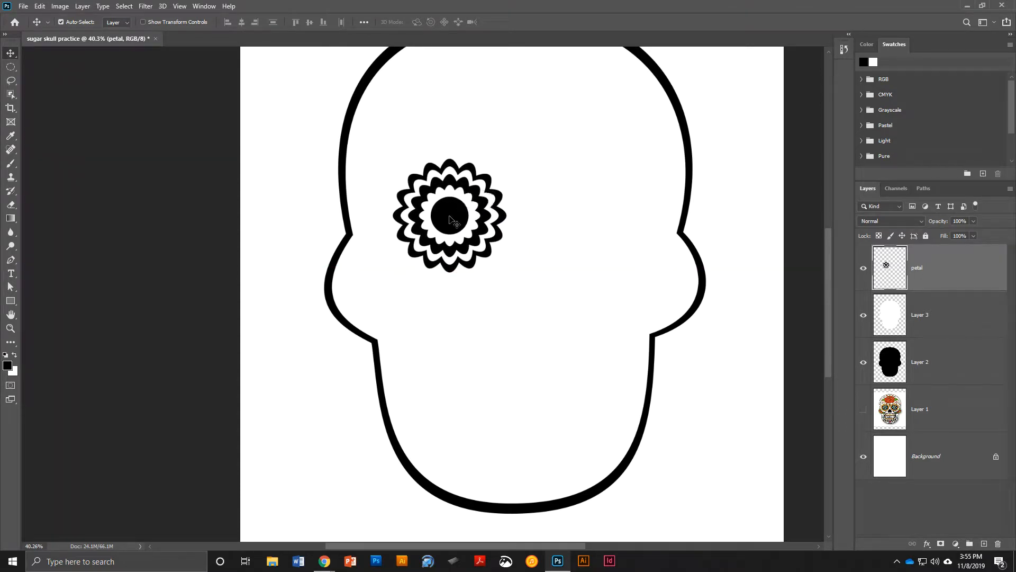
- Duplicate the petal layer and move the copy straight across to the position of the right eye
key(ctrl)
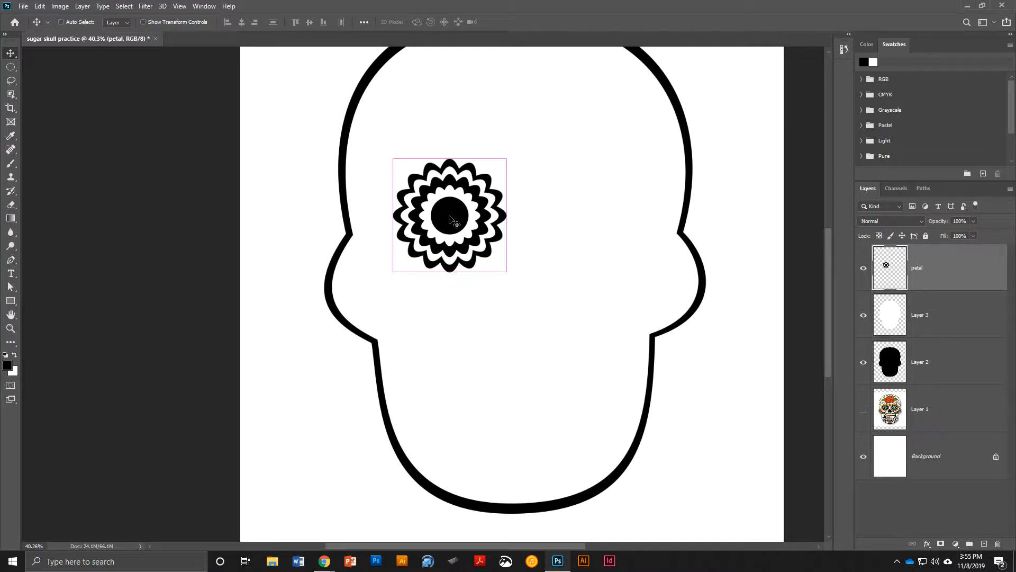
key(ctrl+j)
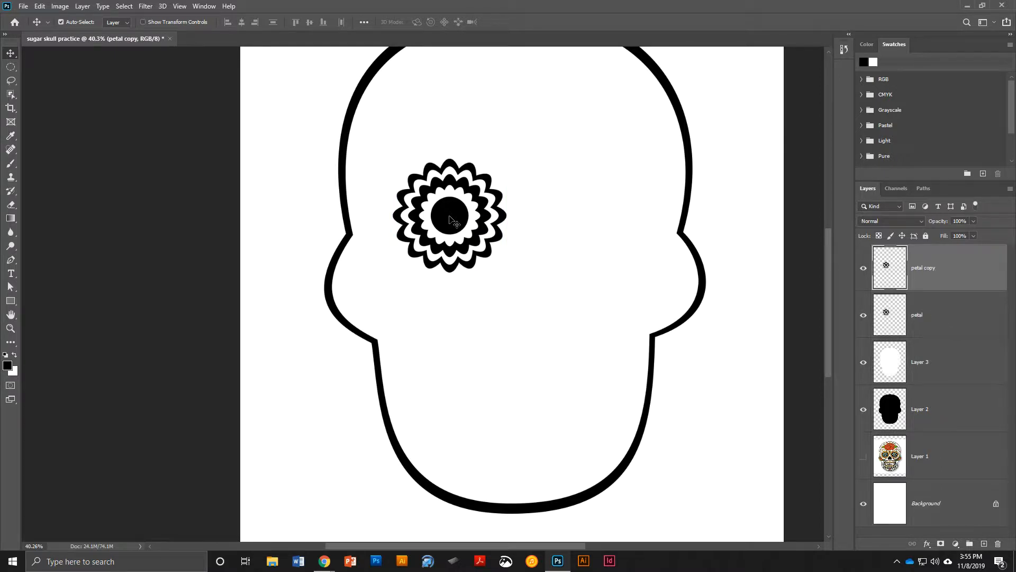
drag(450, 219, 590, 223)
- Shift both flower eyes together slightly to the left, and select only the petal copy layer
shift+click(464, 225)
scroll(396, 268, up, 1)
scroll(392, 265, up, 3)
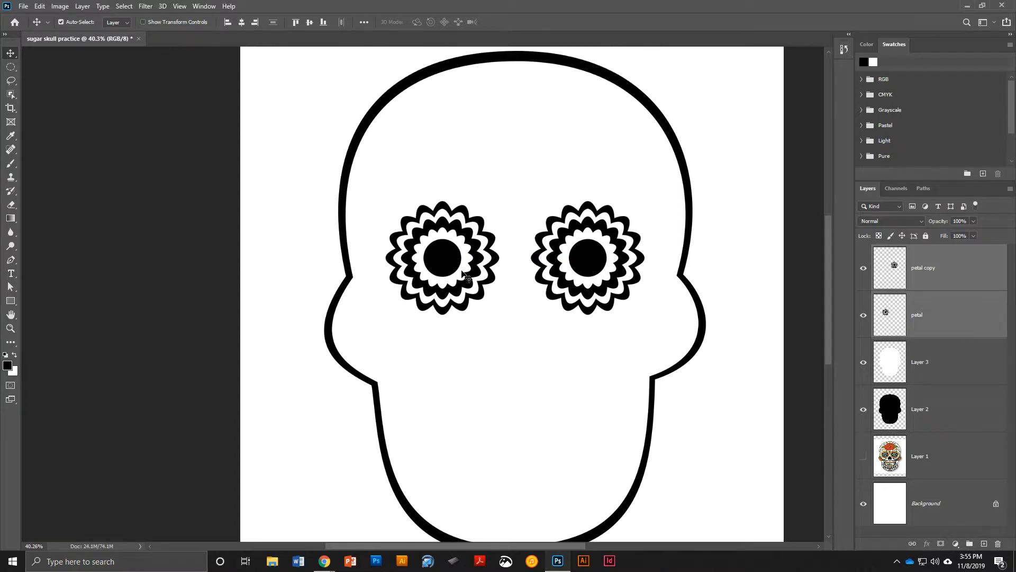
scroll(461, 274, down, 4)
scroll(466, 278, down, 4)
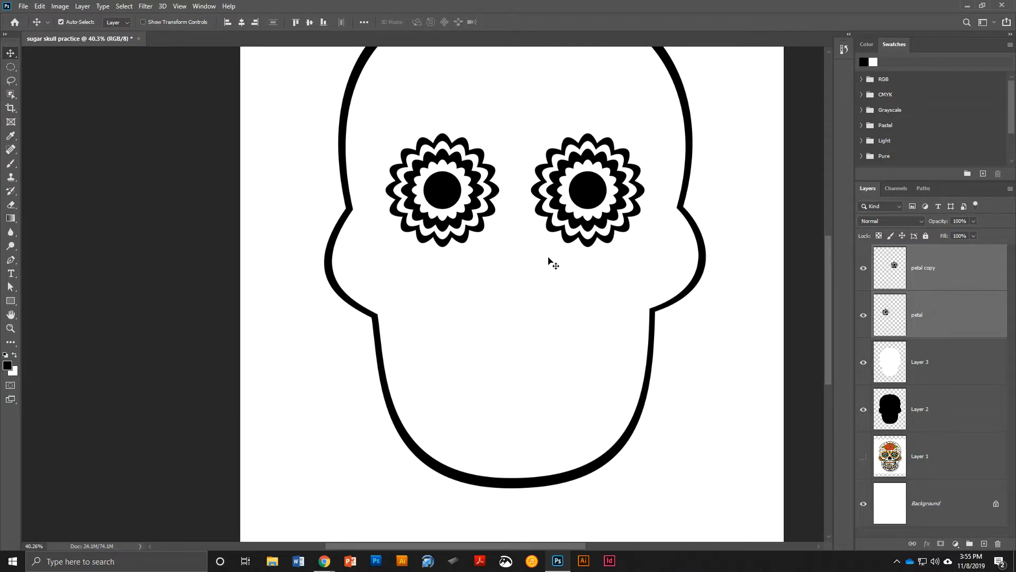
click(964, 273)
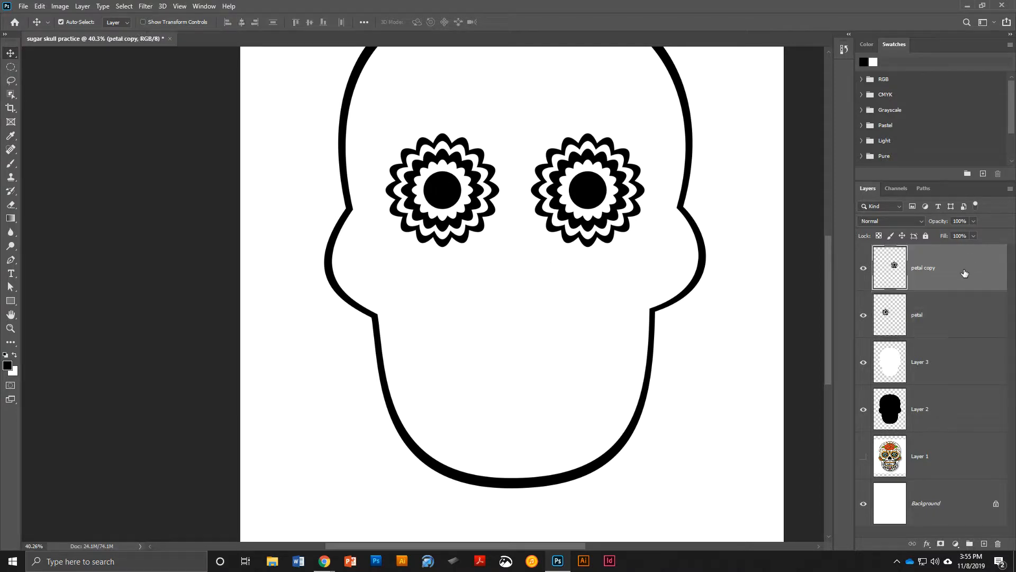
- Add a new layer and draw a black ellipse about 235 by 410 px, centred just below and between the eyes
click(985, 545)
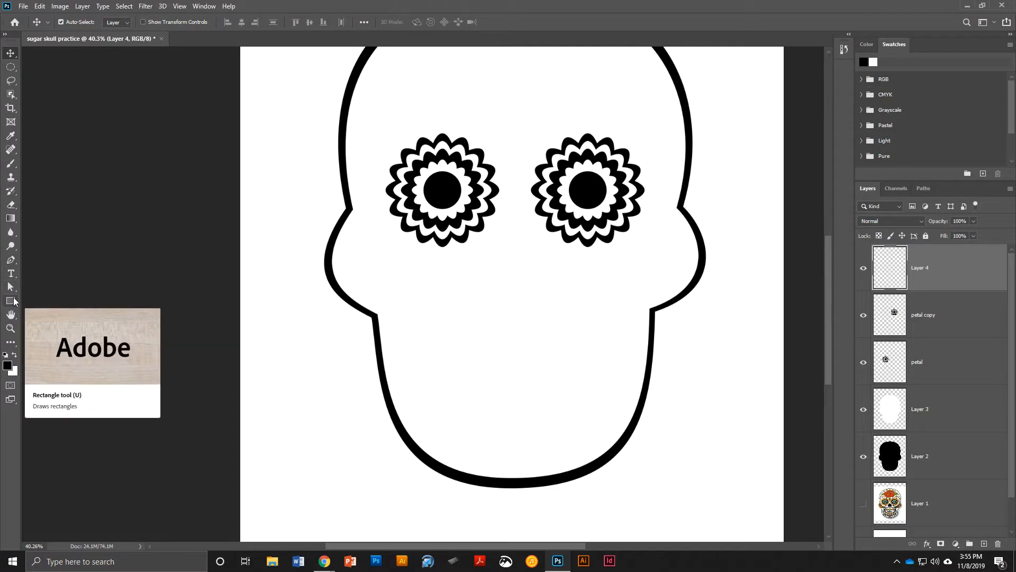
click(10, 301)
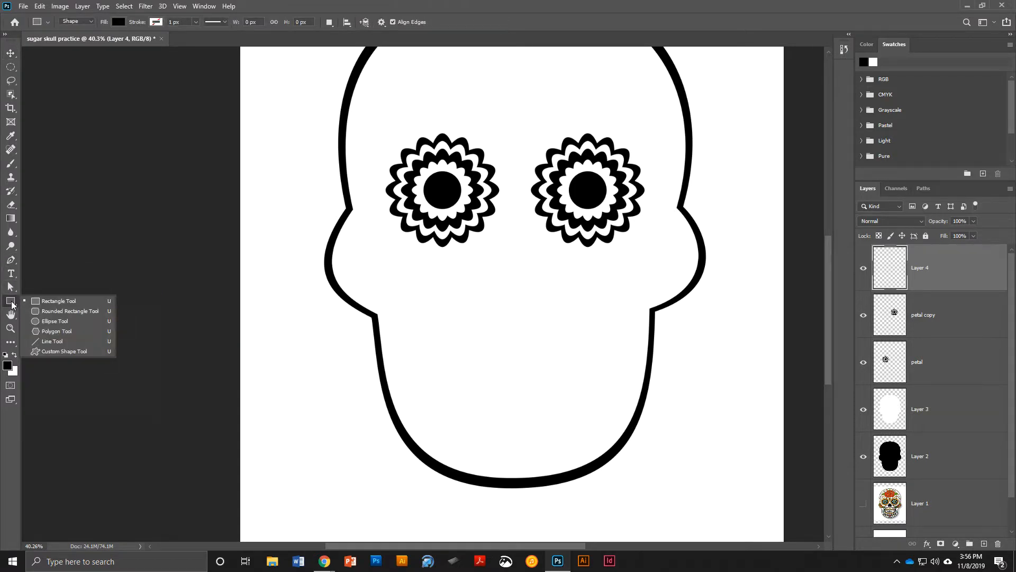
click(52, 321)
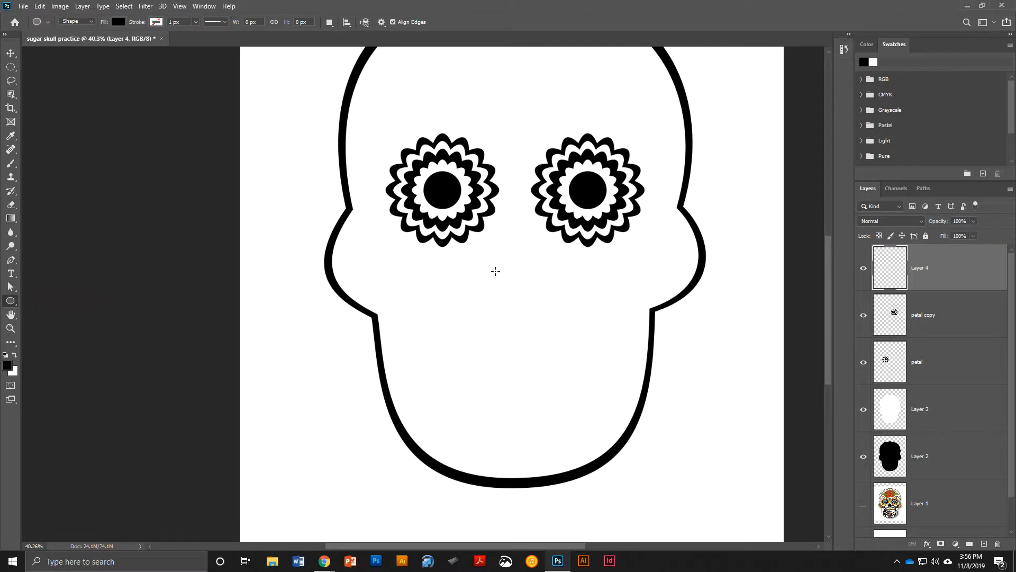
drag(489, 237, 539, 325)
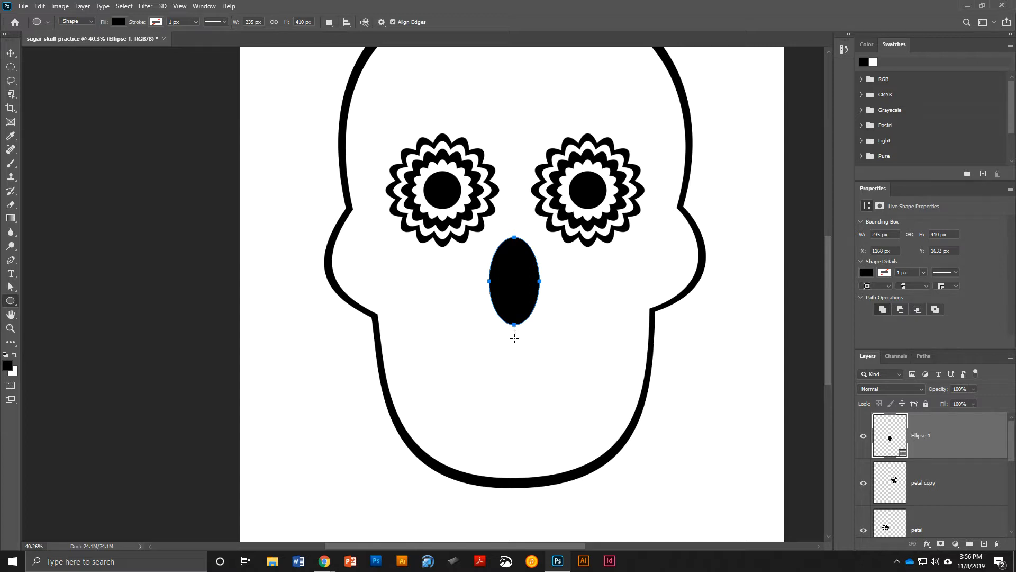
- Reshape the ellipse into a nose by moving its bottom anchor point up into a notch and raising its top anchor point
click(10, 290)
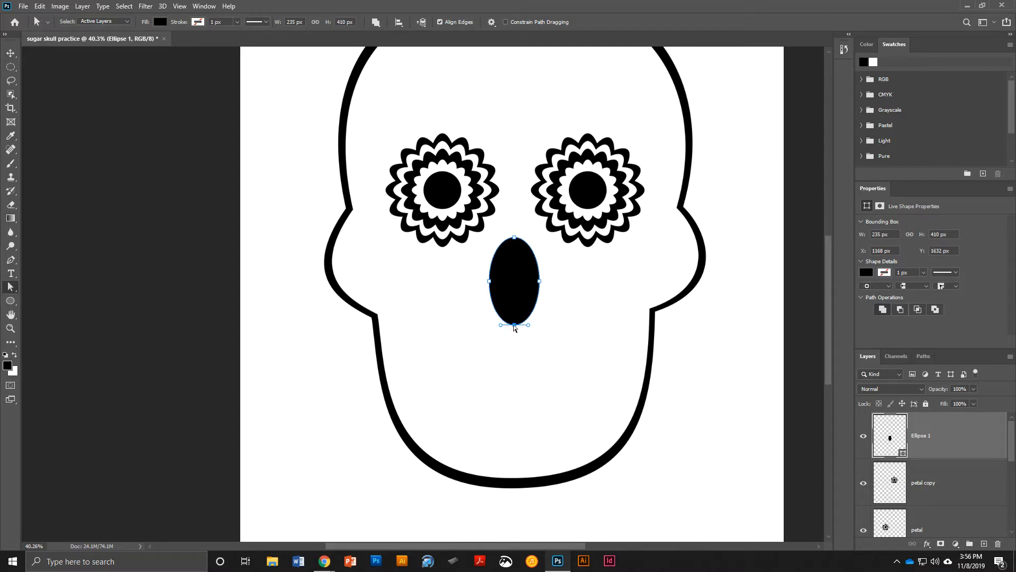
shift+click(539, 281)
click(514, 327)
drag(514, 327, 517, 272)
click(413, 227)
click(475, 209)
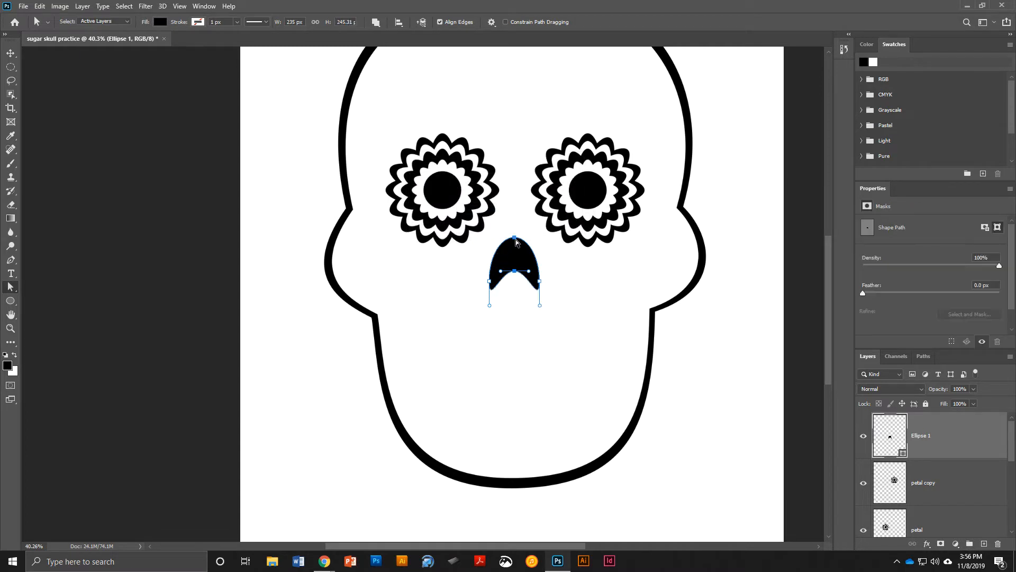
click(515, 239)
drag(515, 241, 515, 217)
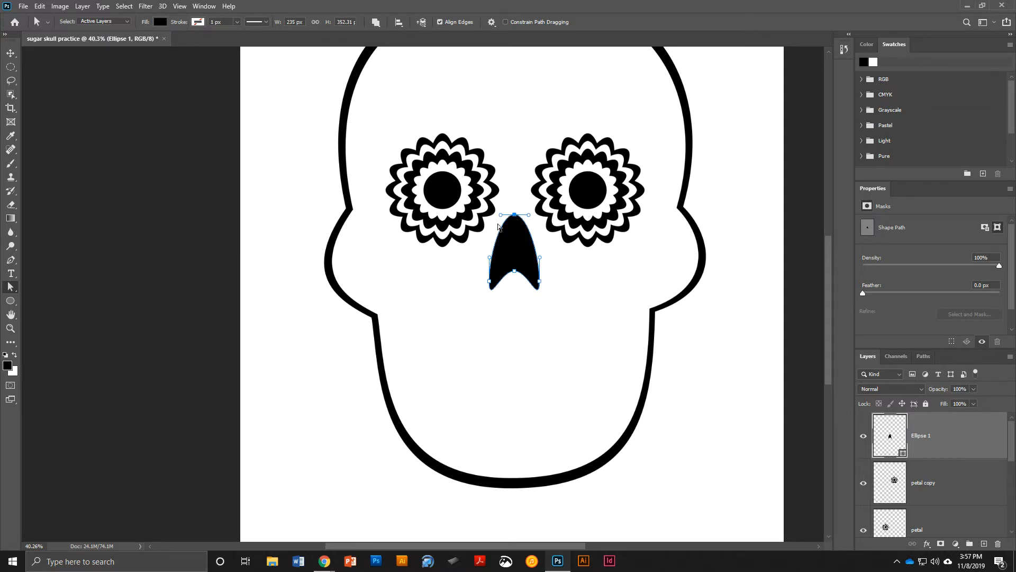
- Move the nose shape down so that it sits centred below the two flower eyes
click(11, 53)
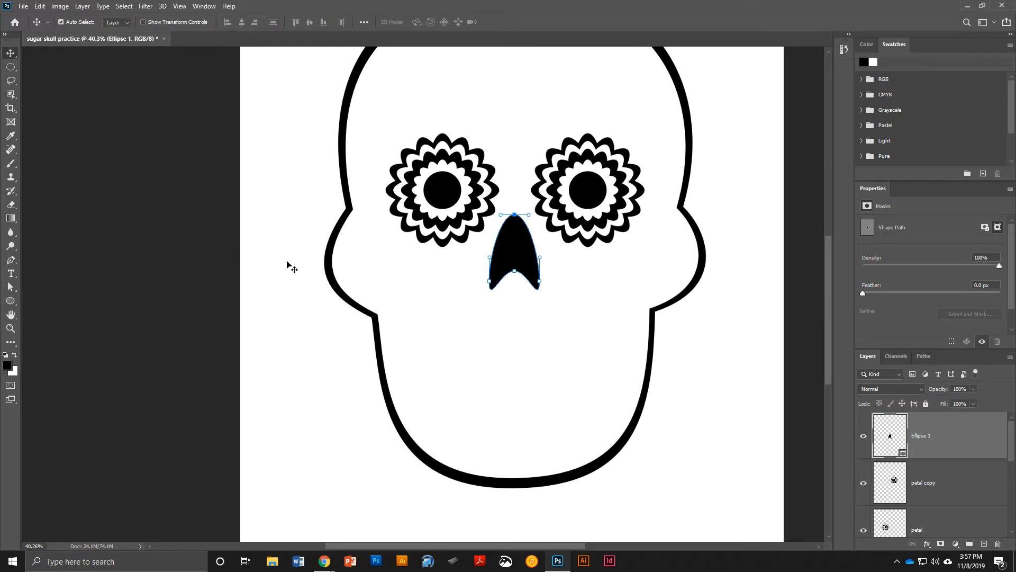
drag(502, 243, 513, 273)
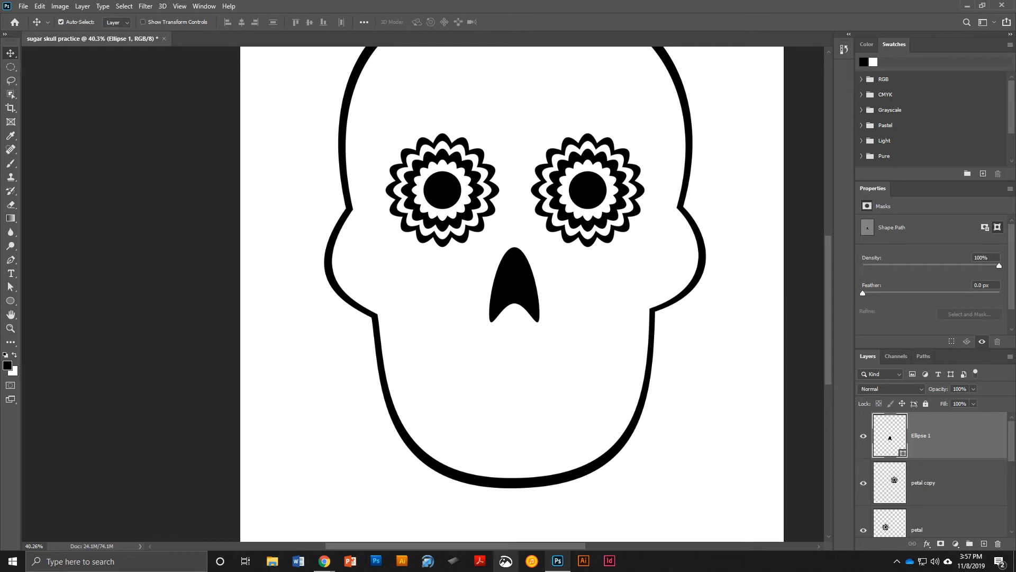
scroll(527, 407, up, 2)
scroll(527, 413, down, 2)
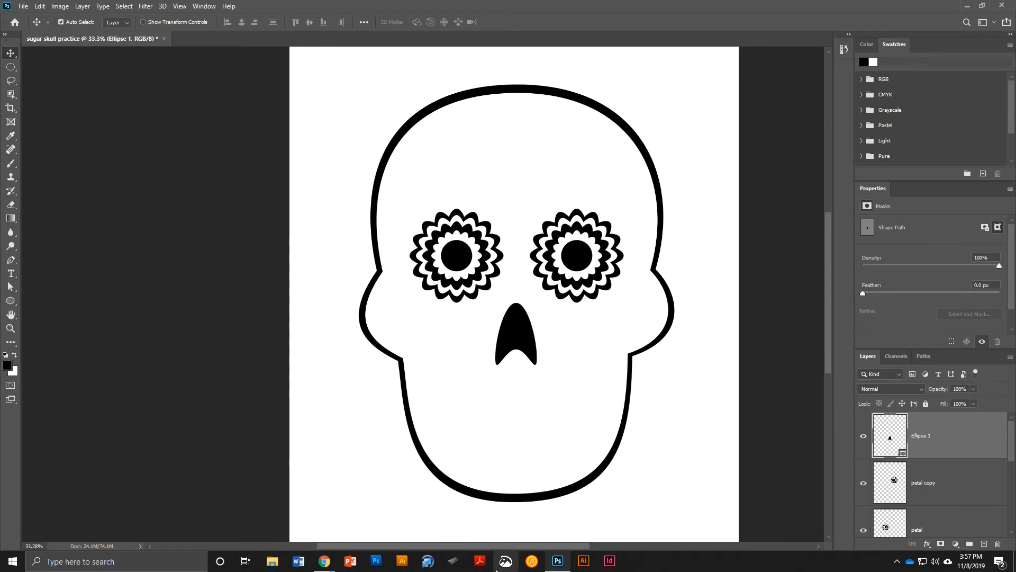
key(alt+Tab)
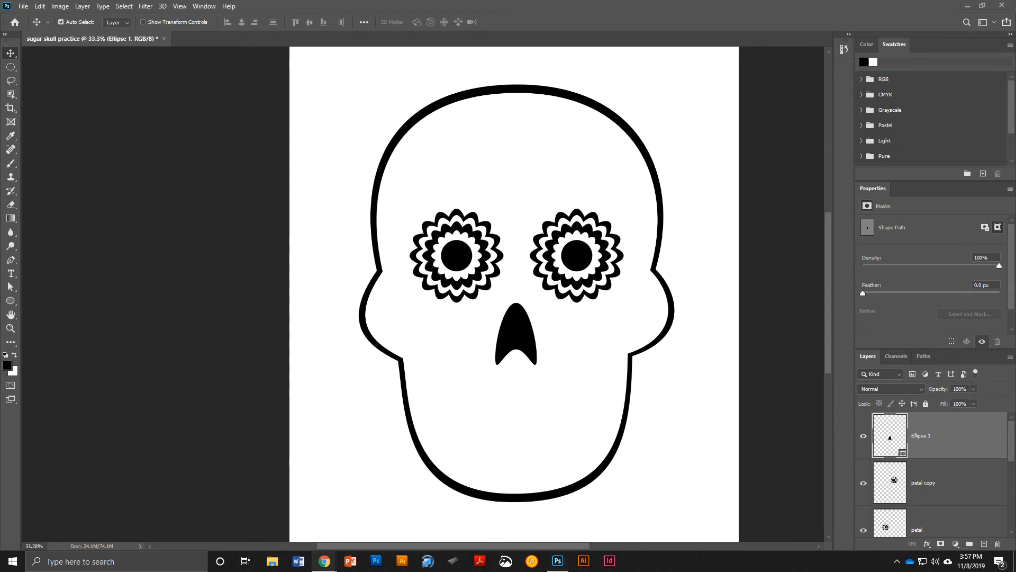